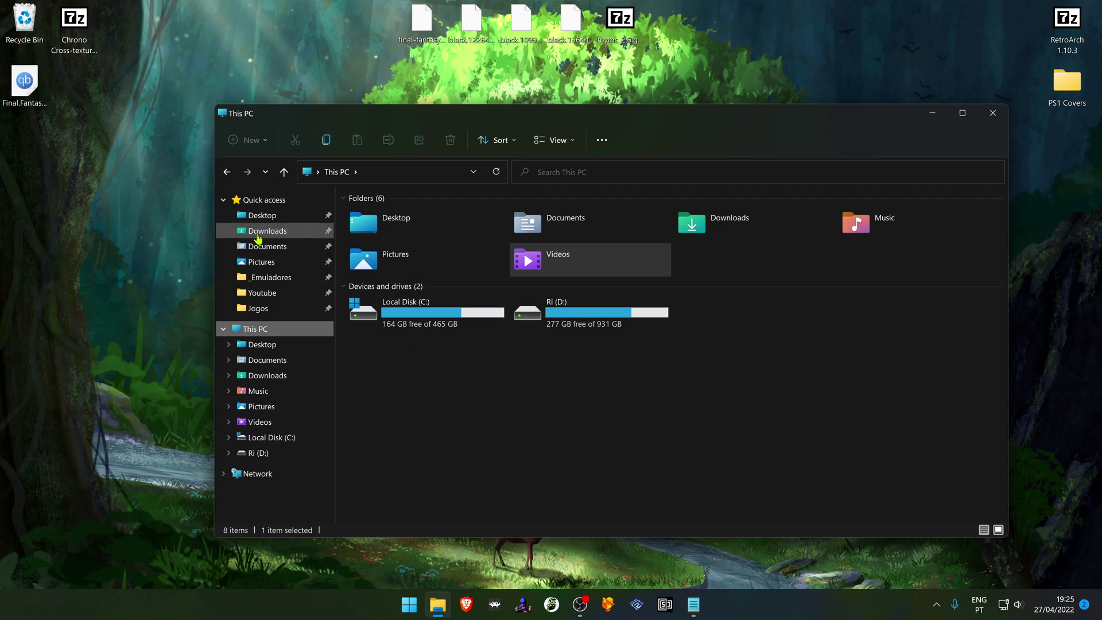
Step: Open Documents\DuckStation\memcards in File Explorer and select all its .mcd card files
left_click(264, 246)
double_click(390, 256)
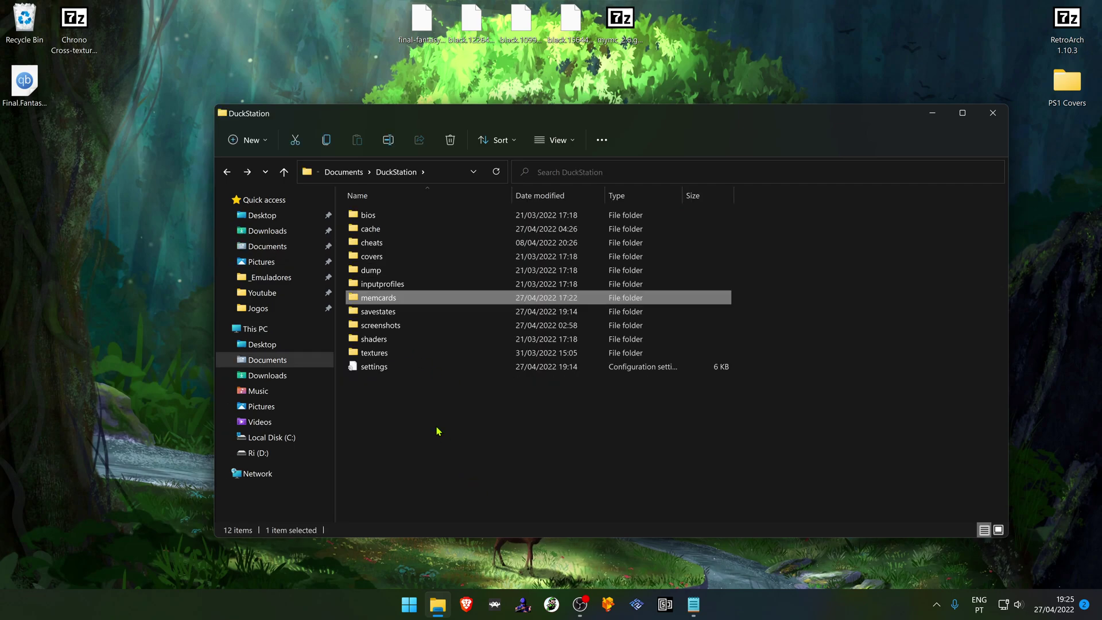
double_click(404, 299)
left_click_drag(488, 498, 431, 212)
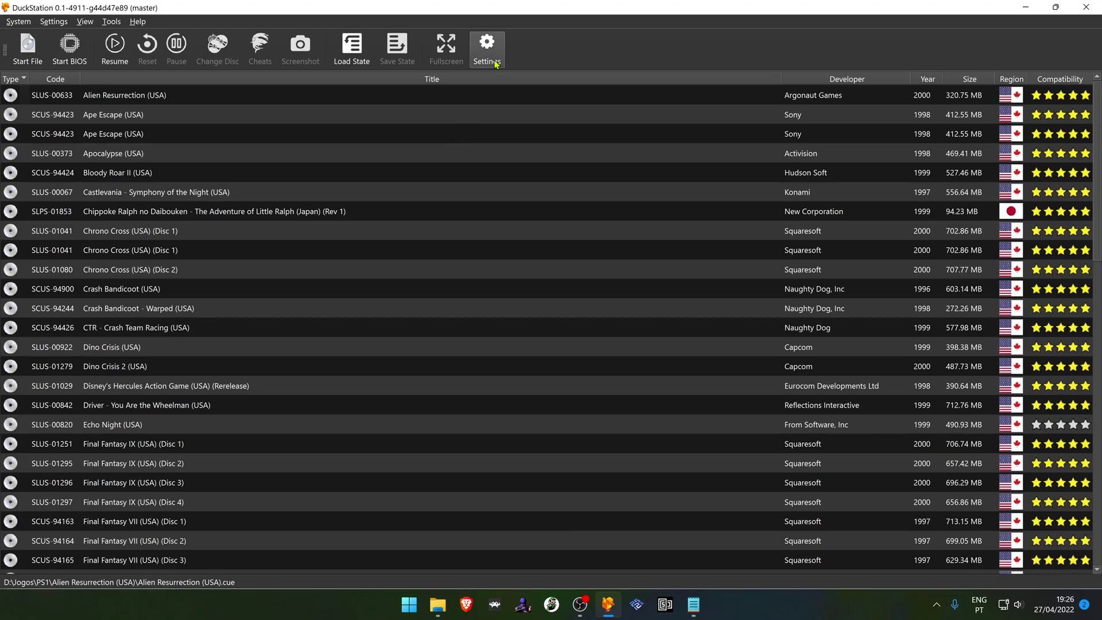
Step: In Memory Card Settings, set Card 1's type to Shared Between All Games
left_click(495, 62)
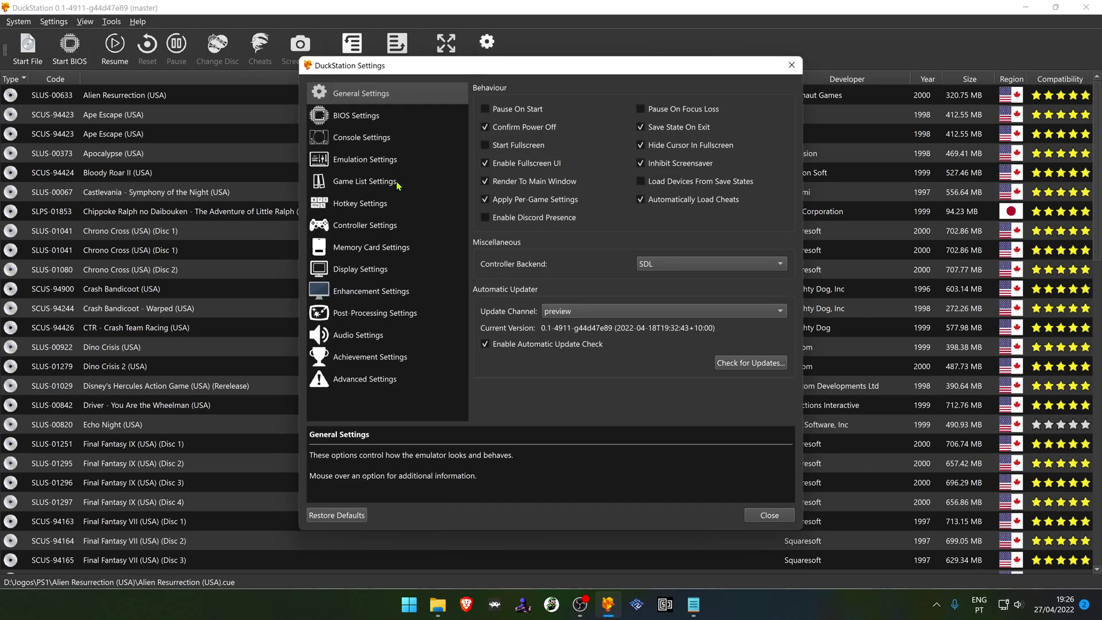
left_click(409, 251)
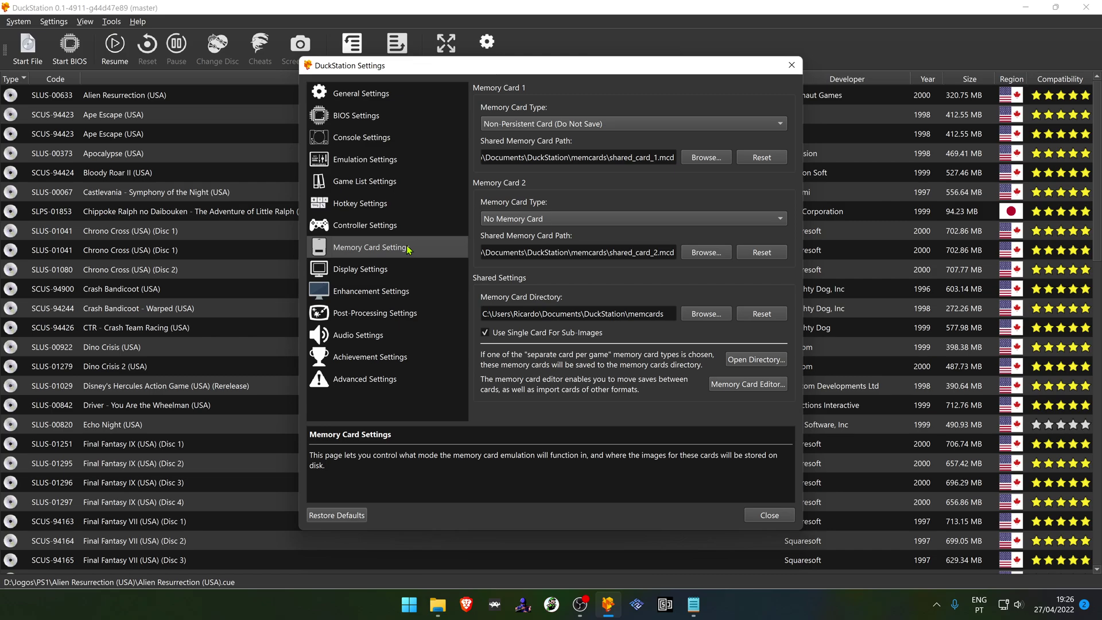
left_click(624, 123)
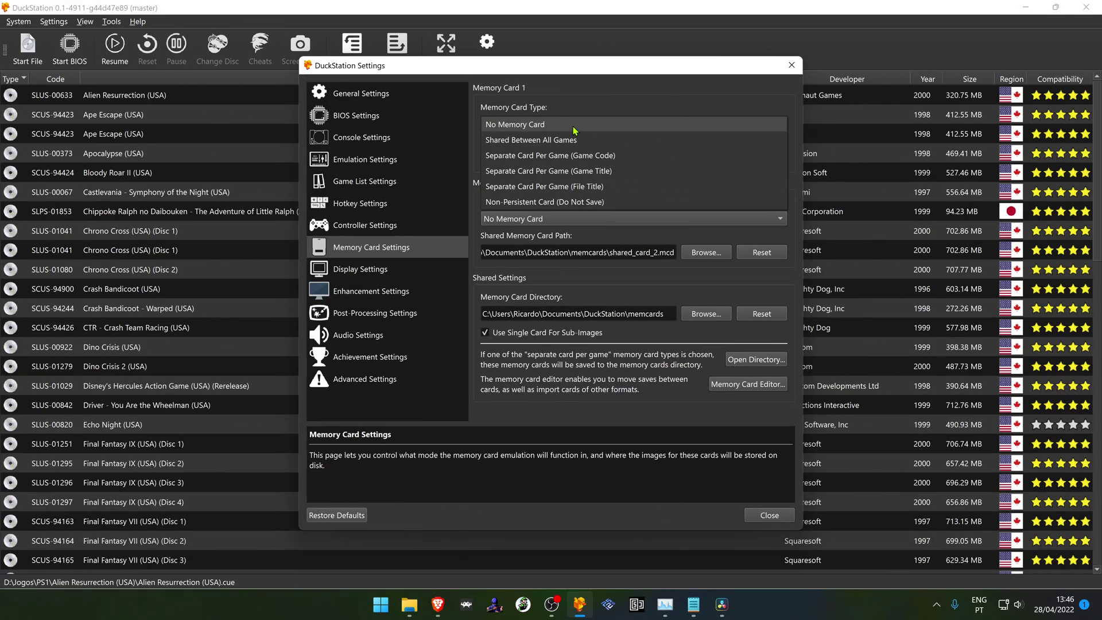
left_click(574, 124)
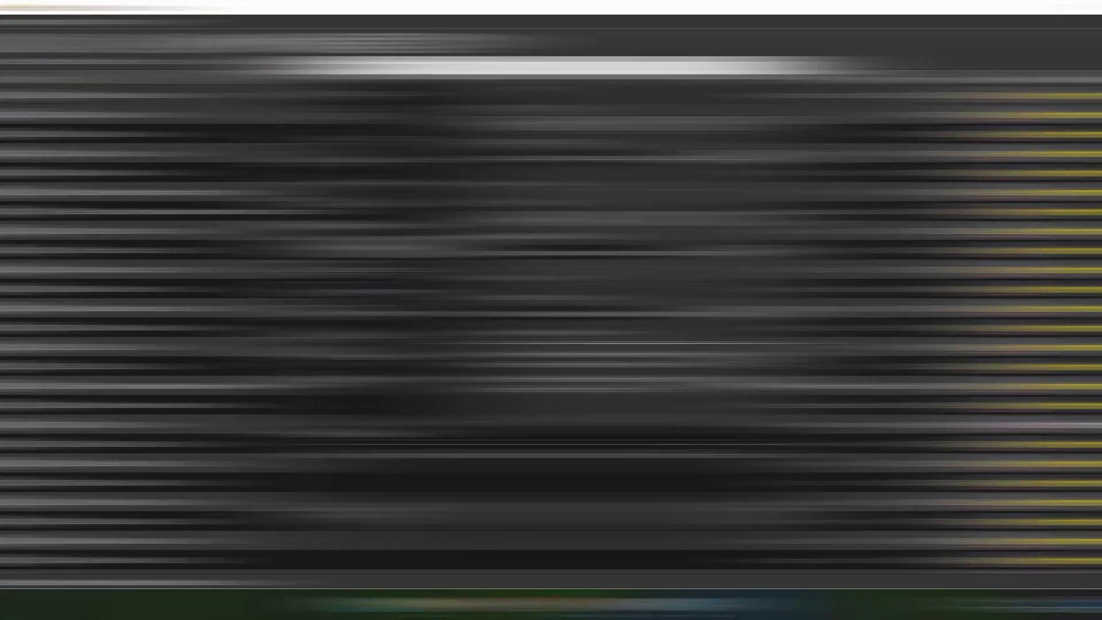
left_click(574, 124)
left_click(589, 141)
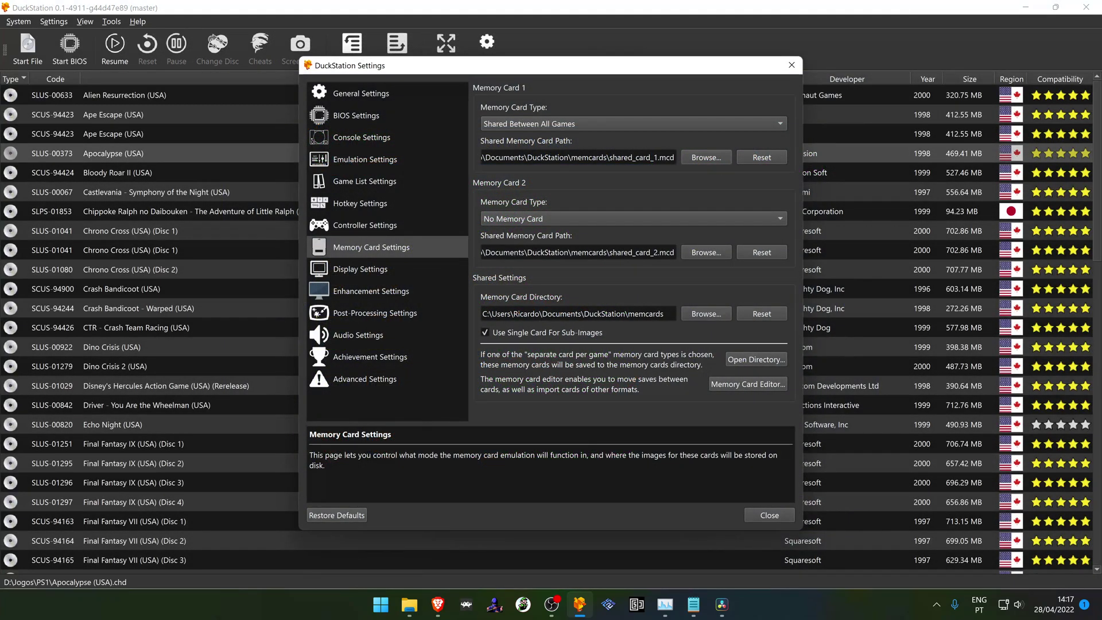
Step: Point Memory Card 1's path to epsxe000.mcr in _Emuladores\ePSXe205\memcards
left_click(702, 159)
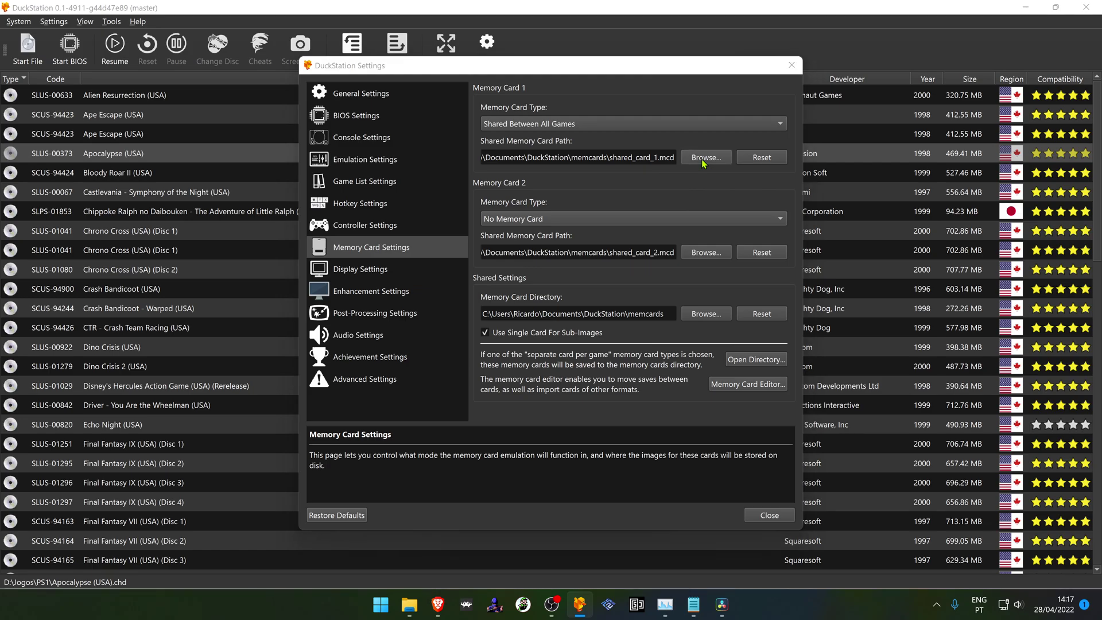
scroll(496, 305, "down", 2)
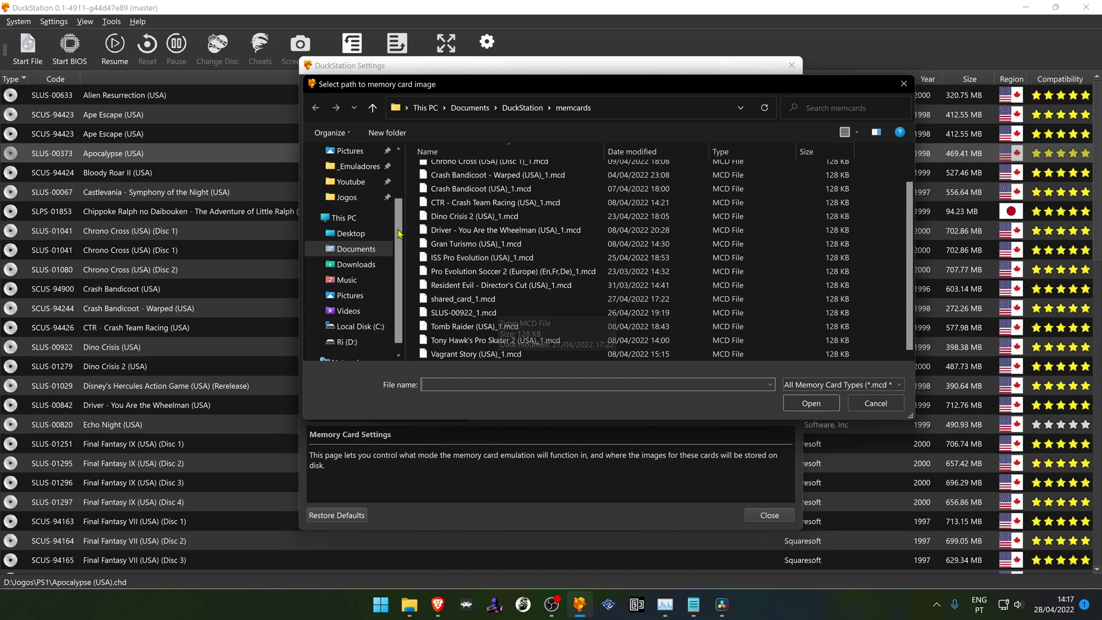
left_click(362, 172)
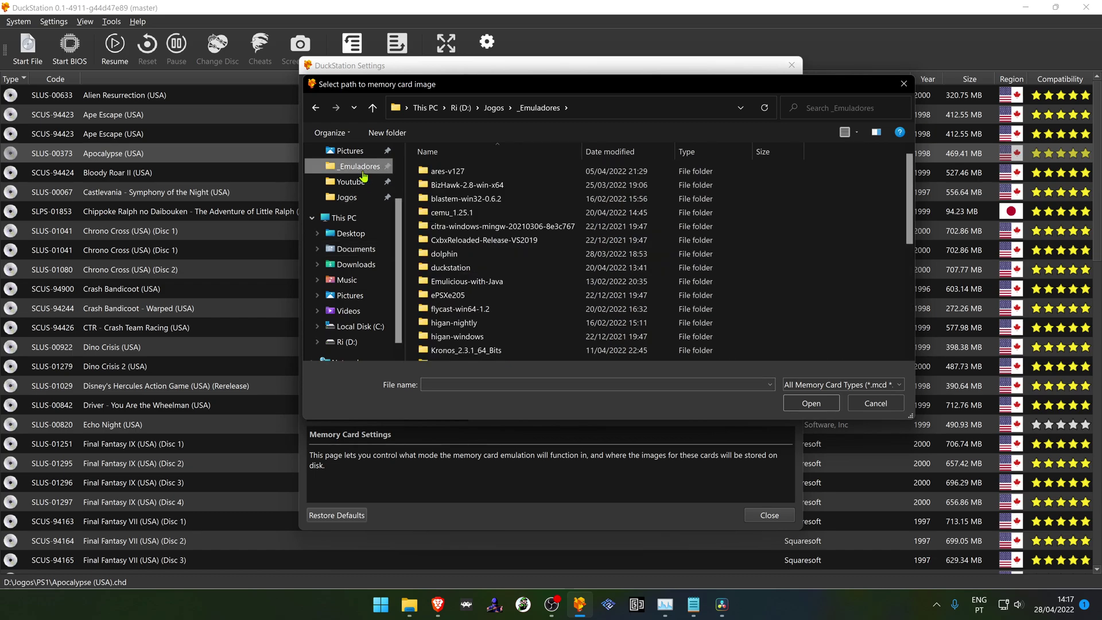
double_click(465, 295)
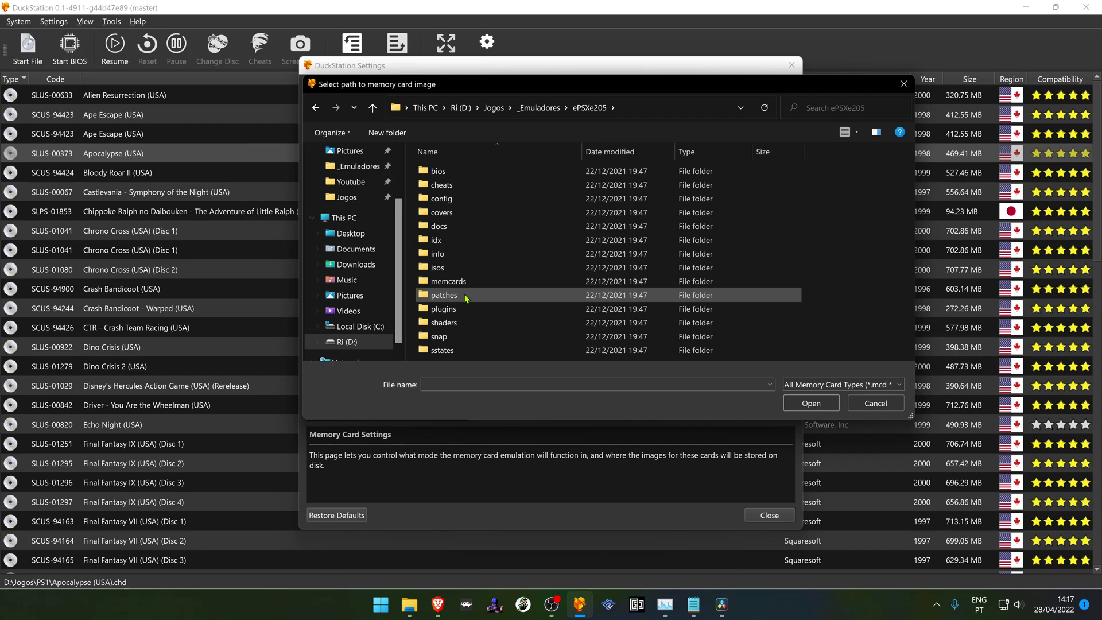
double_click(466, 285)
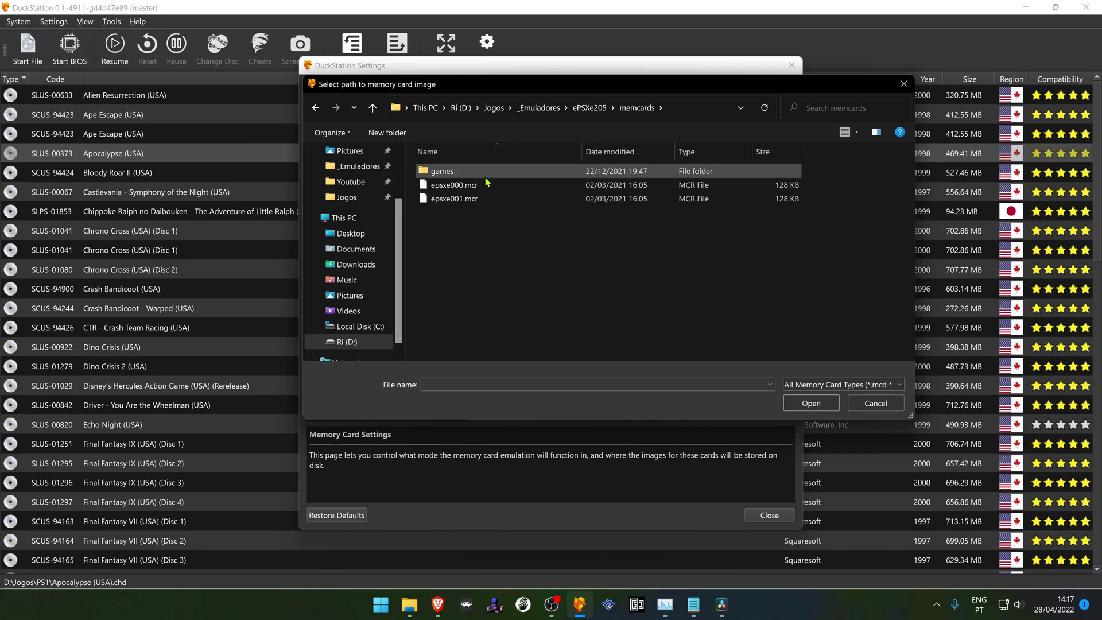
double_click(498, 186)
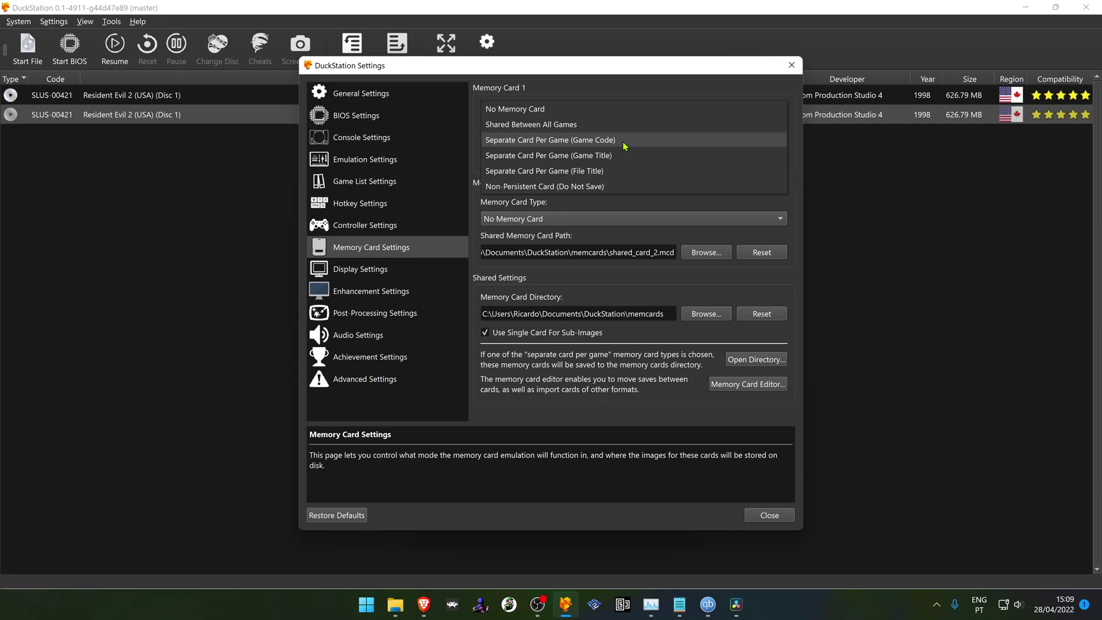
Step: Switch Card 1 to Separate Card Per Game (Game Code) and close the settings window
left_click(626, 146)
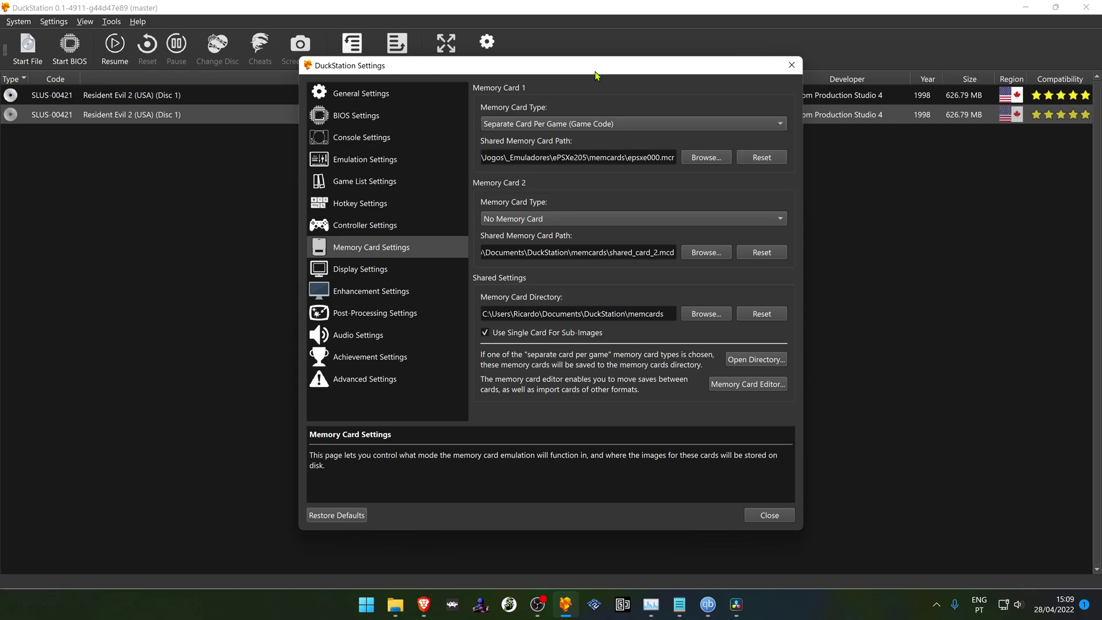
left_click_drag(773, 522, 769, 588)
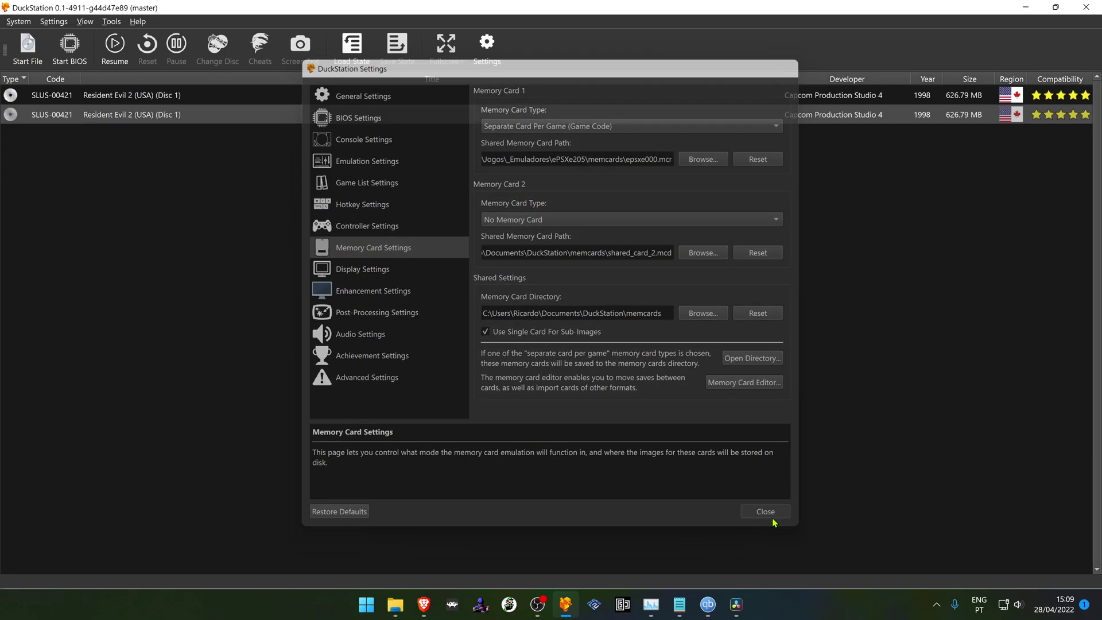
left_click(766, 582)
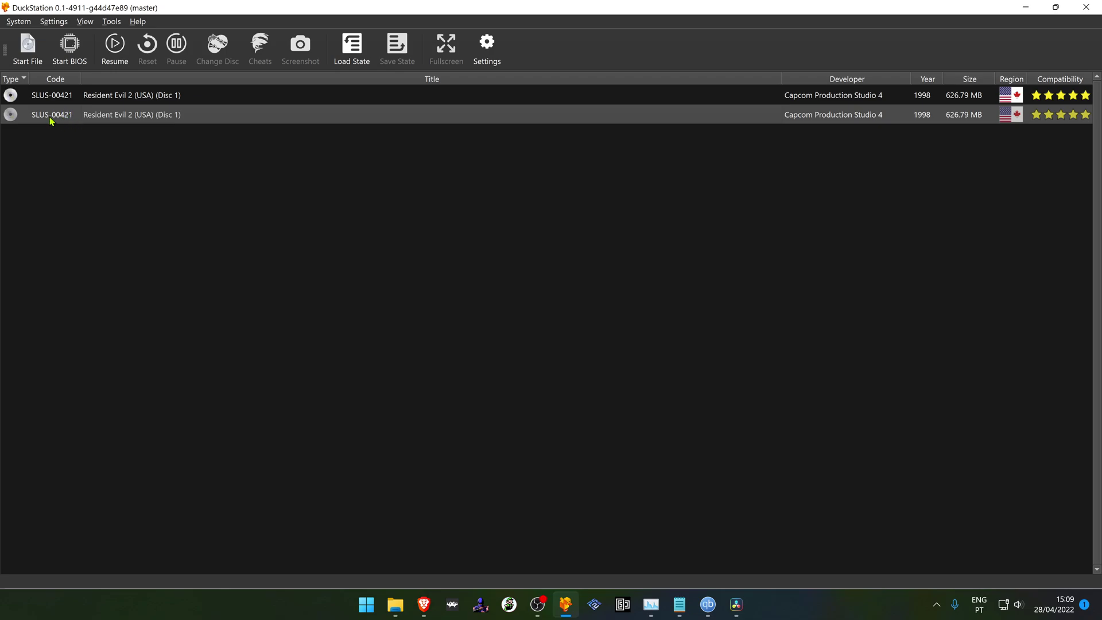
Step: Check Resident Evil 2's game code SLUS-00421 in its Properties, then boot the game
right_click(84, 115)
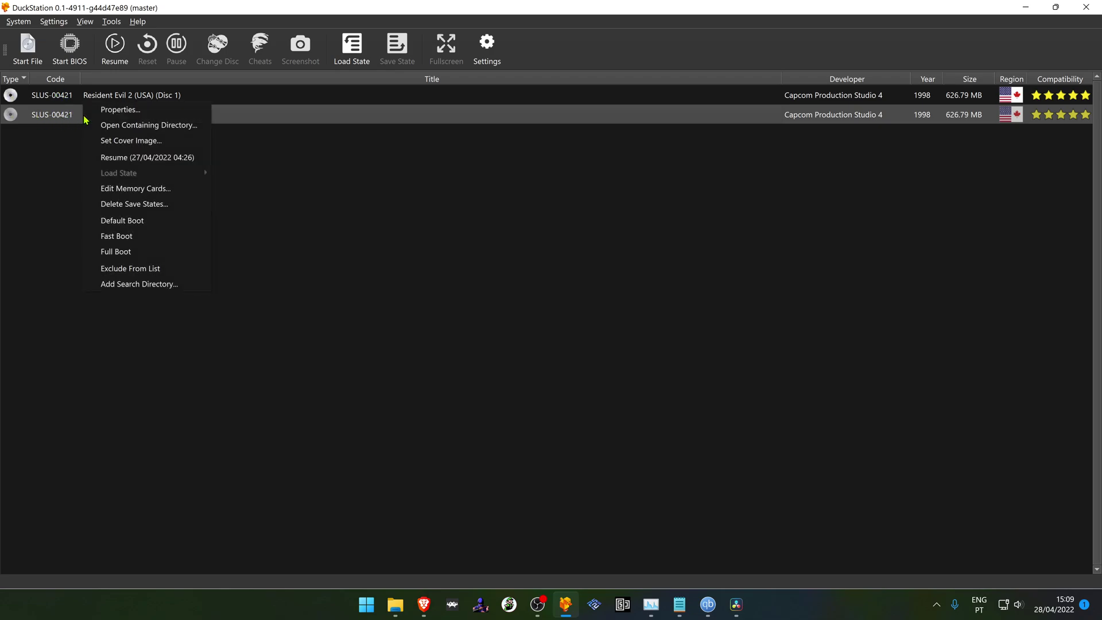
left_click(124, 110)
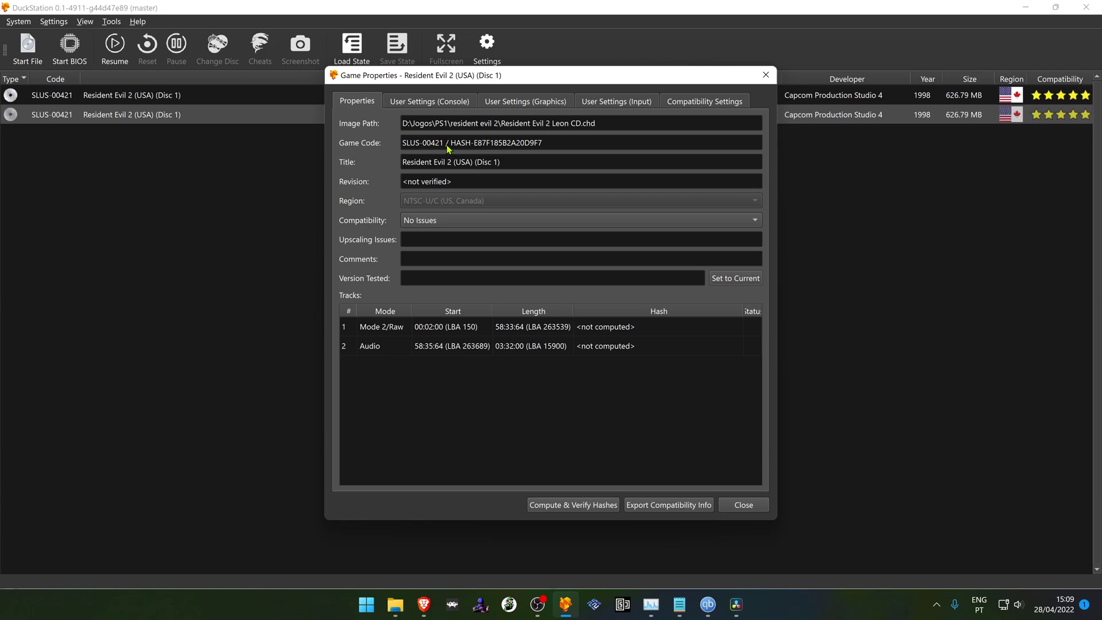
left_click_drag(442, 144, 388, 154)
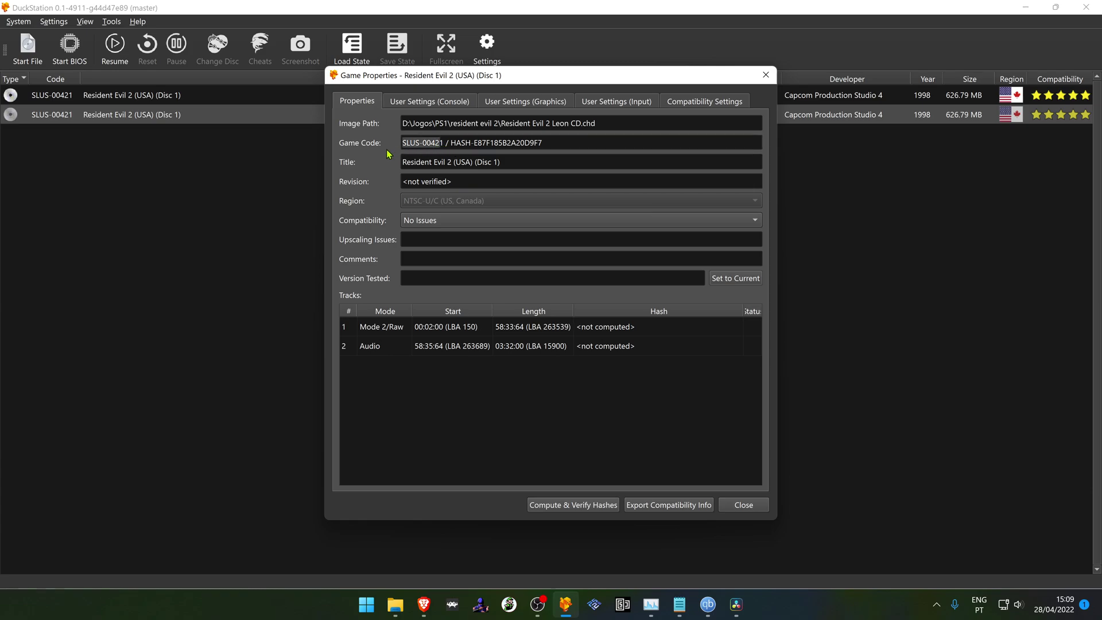
left_click(741, 505)
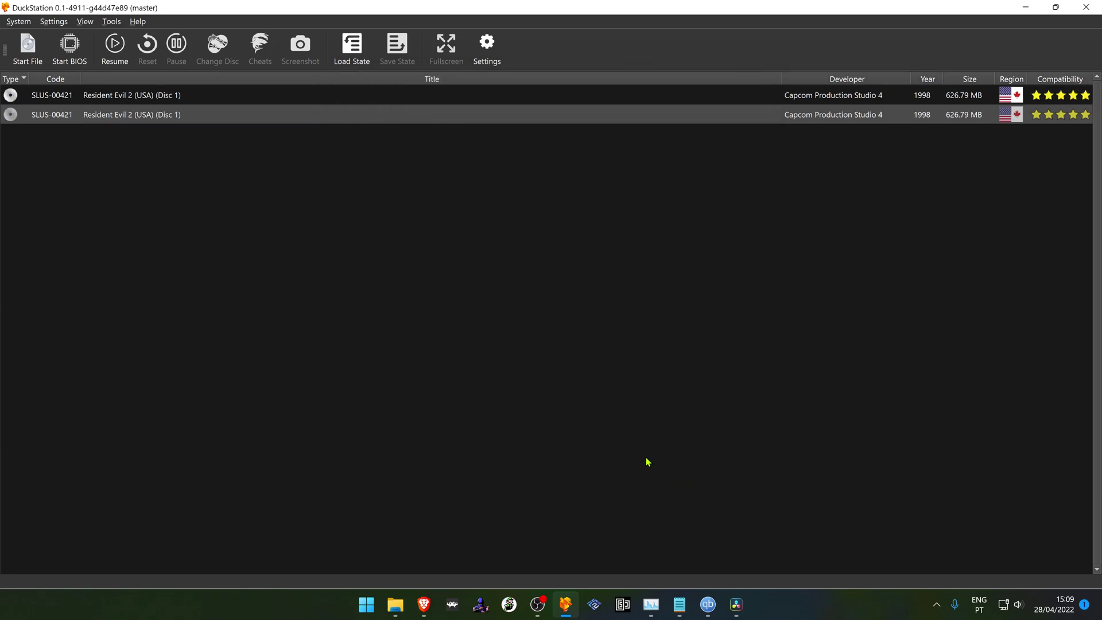
double_click(210, 113)
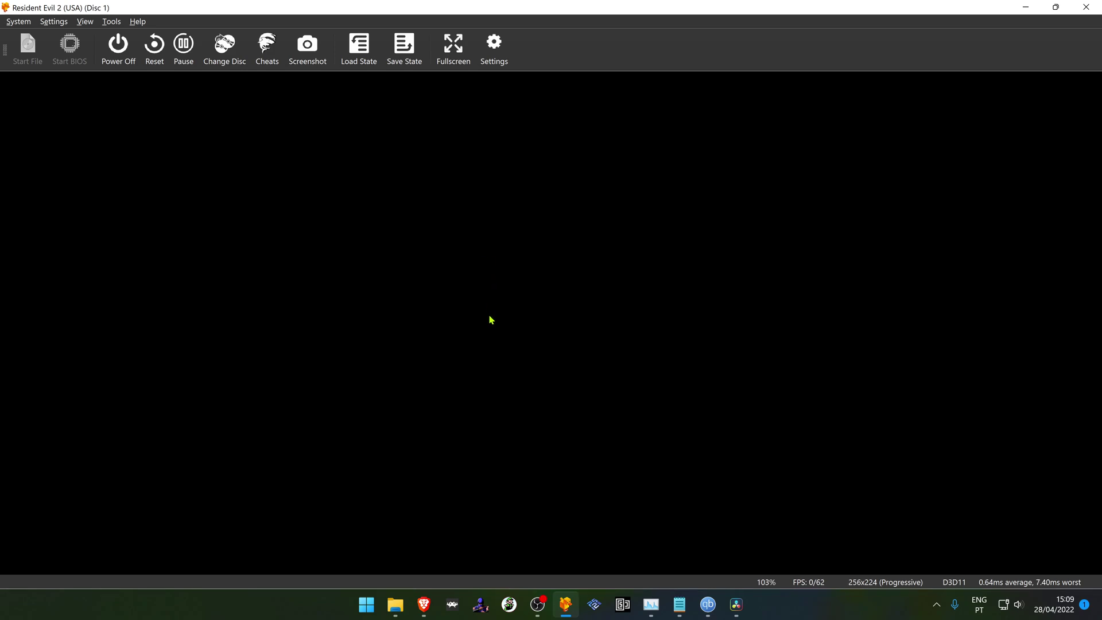
Step: Bring the memcards Explorer window forward and move it further right
mouse_move(395, 607)
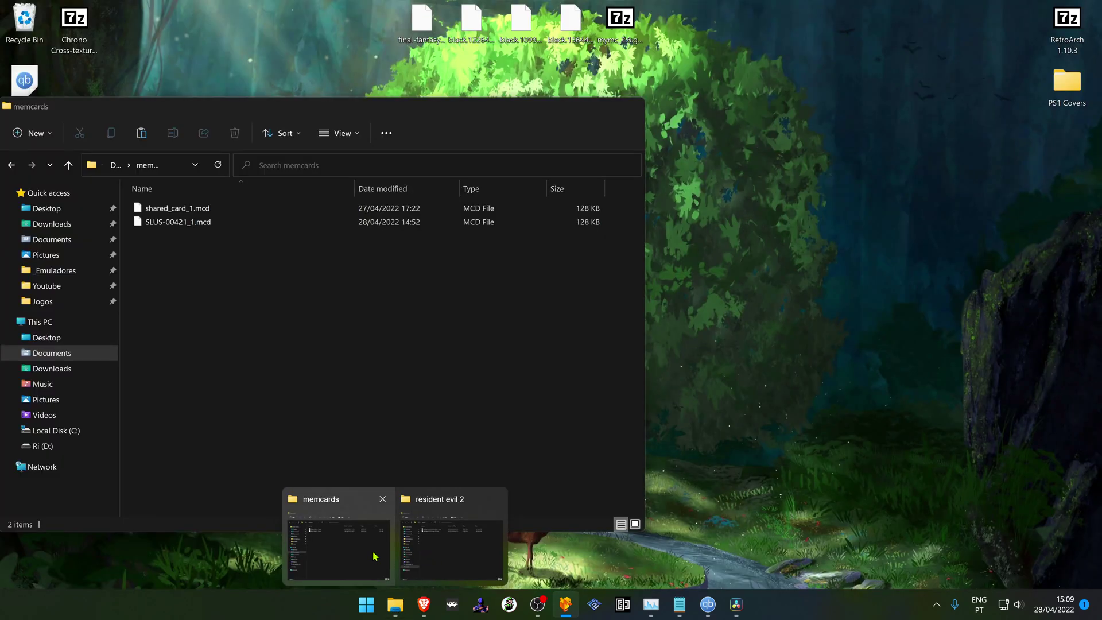
left_click(367, 517)
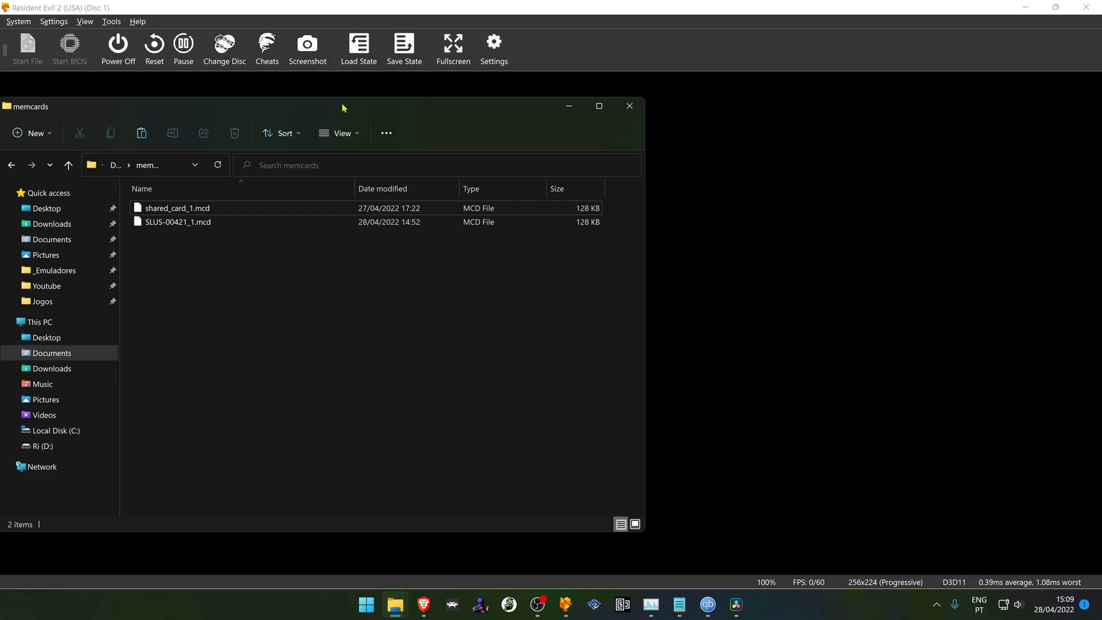
left_click_drag(344, 108, 656, 98)
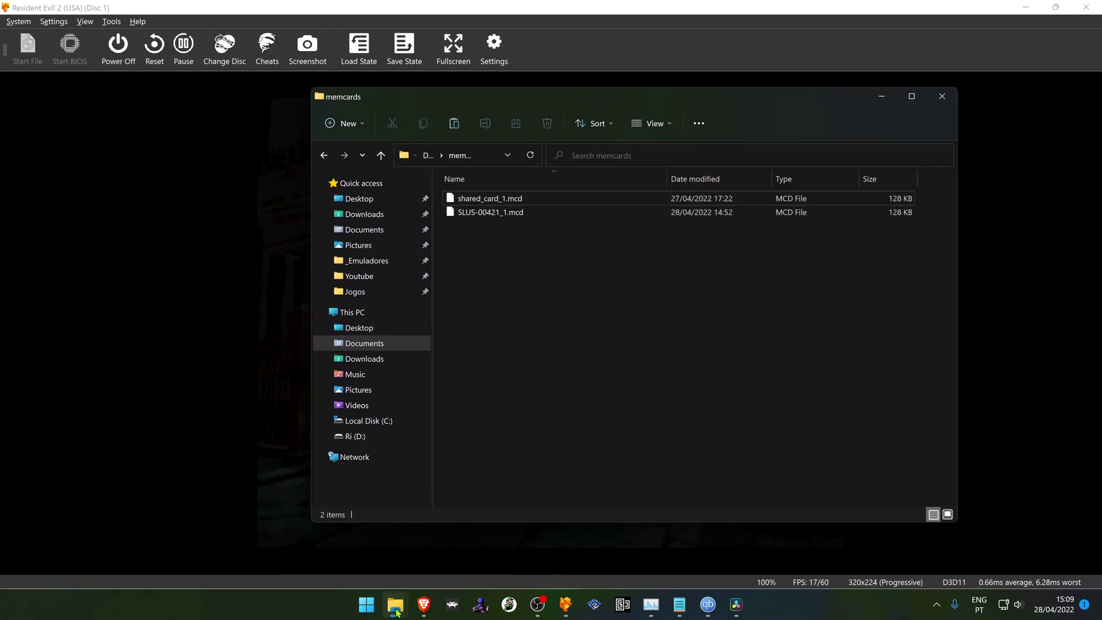
Step: Inspect the Resident Evil 2 disc image, then check SLUS-00421_1.mcd in memcards
mouse_move(396, 608)
left_click(424, 548)
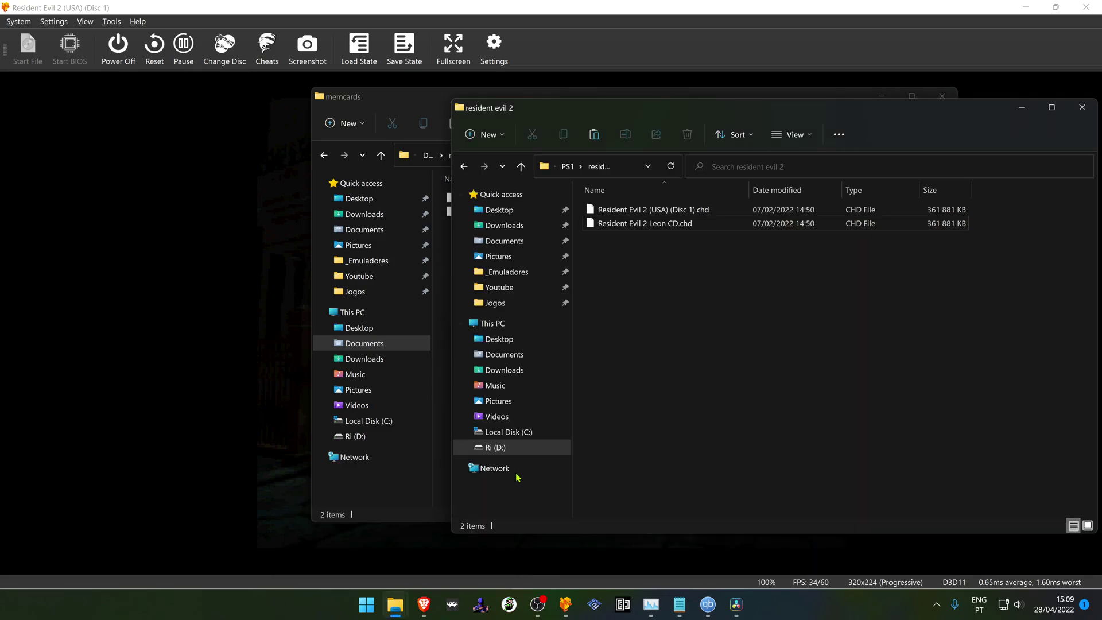
left_click(655, 224)
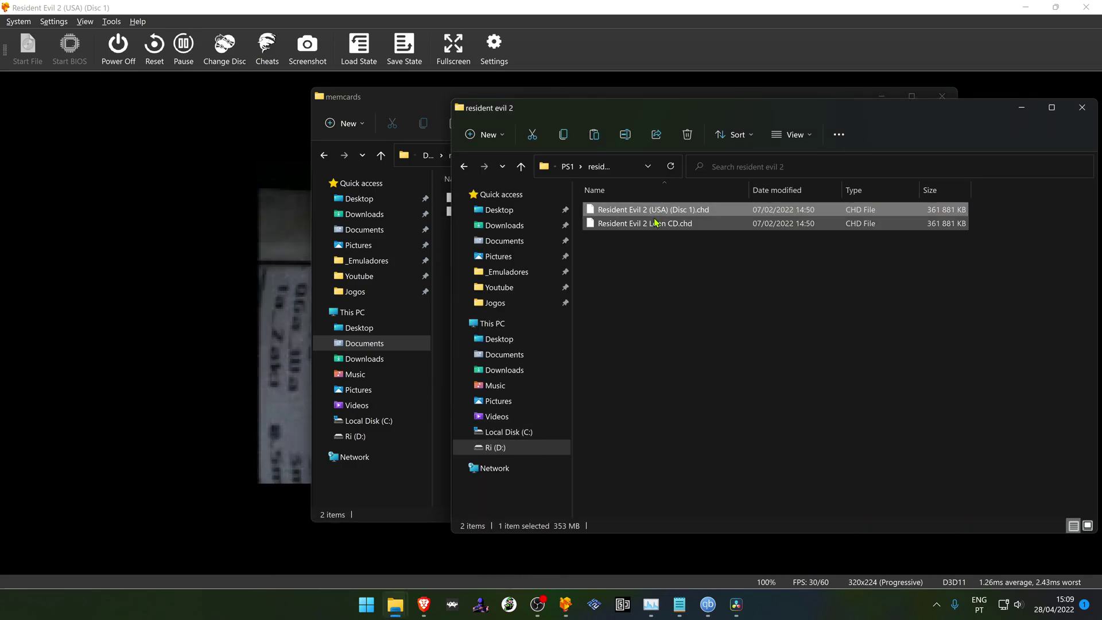
left_click(662, 277)
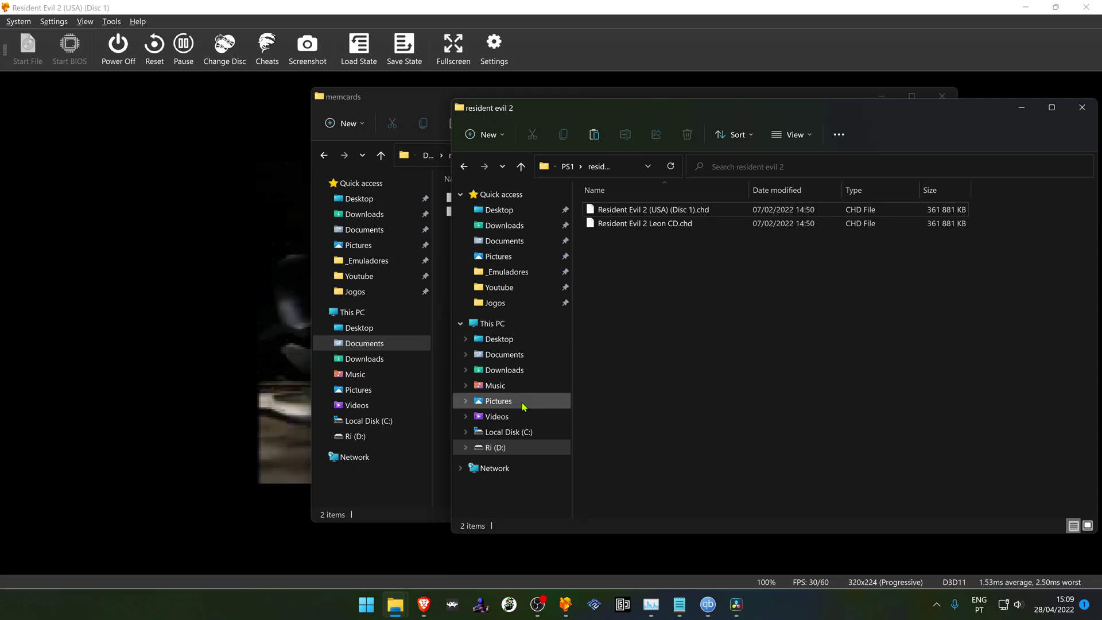
mouse_move(404, 607)
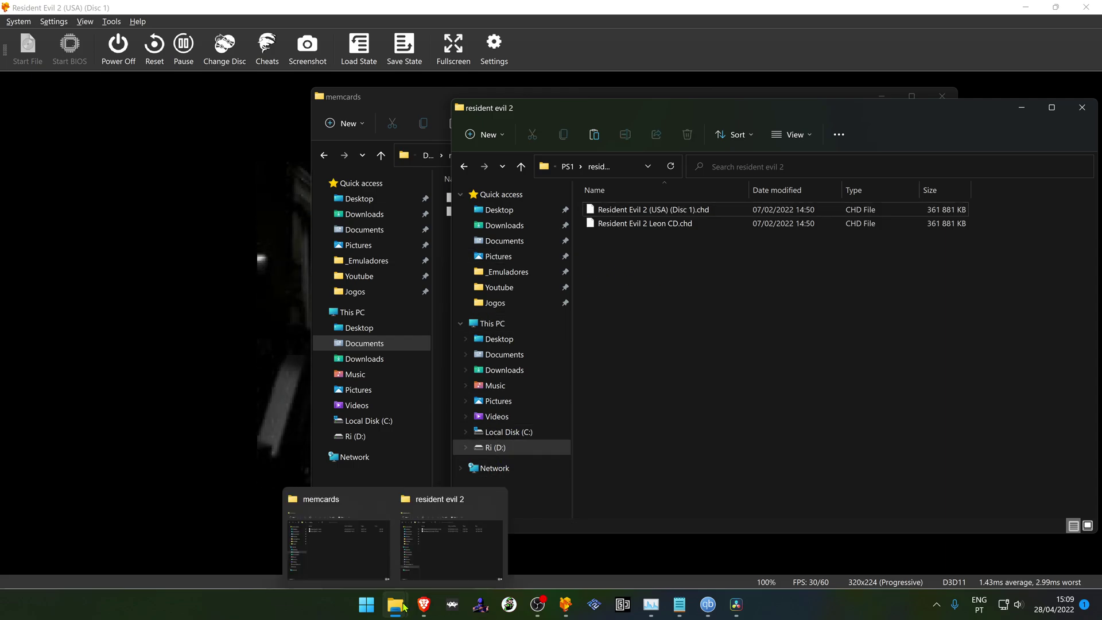
left_click(357, 529)
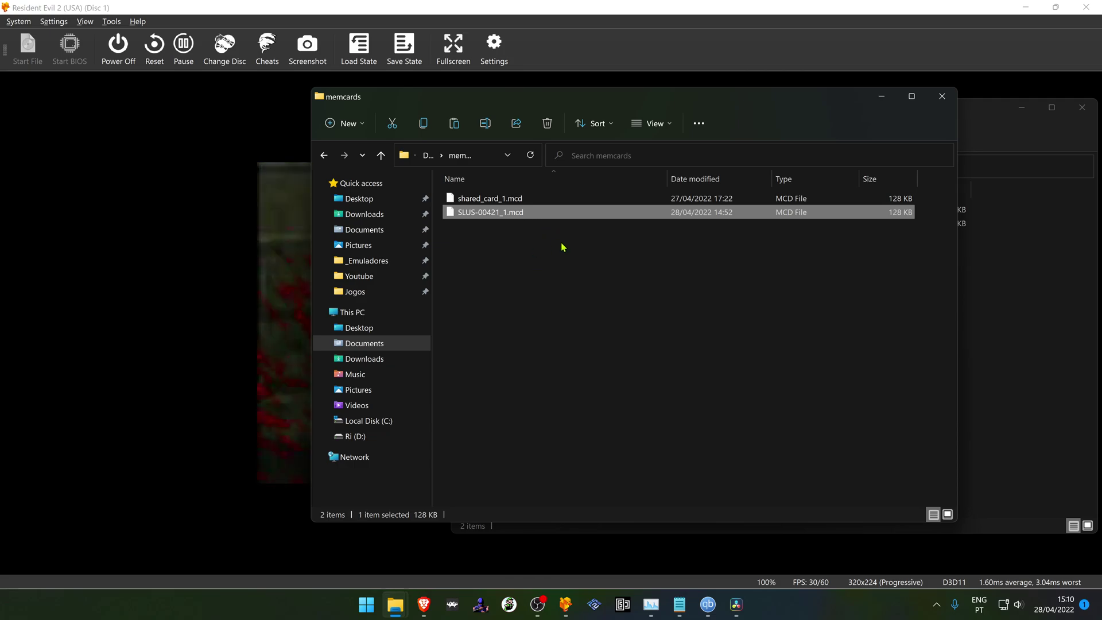
left_click(559, 368)
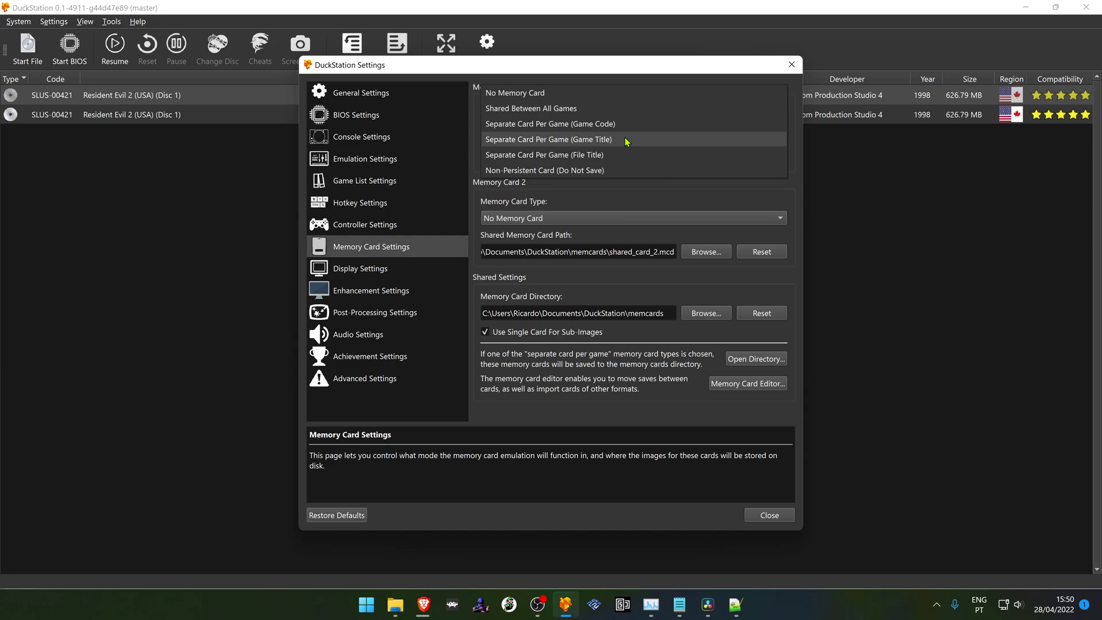
Step: Switch Card 1 to Separate Card Per Game (Game Title) and close the settings
left_click(626, 141)
left_click(770, 515)
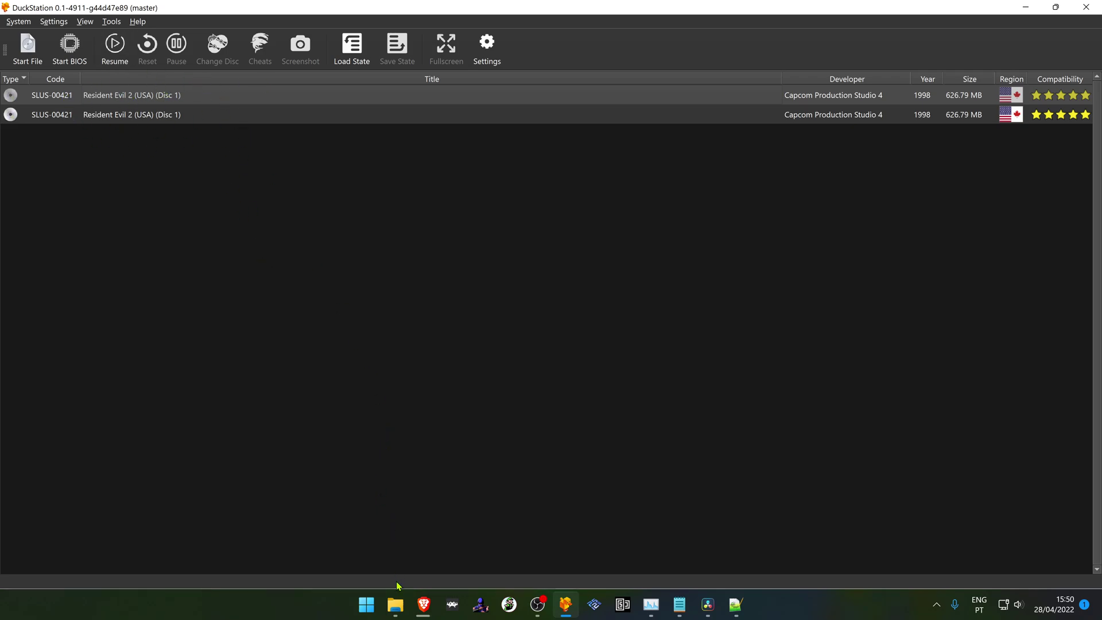
mouse_move(395, 604)
left_click(372, 546)
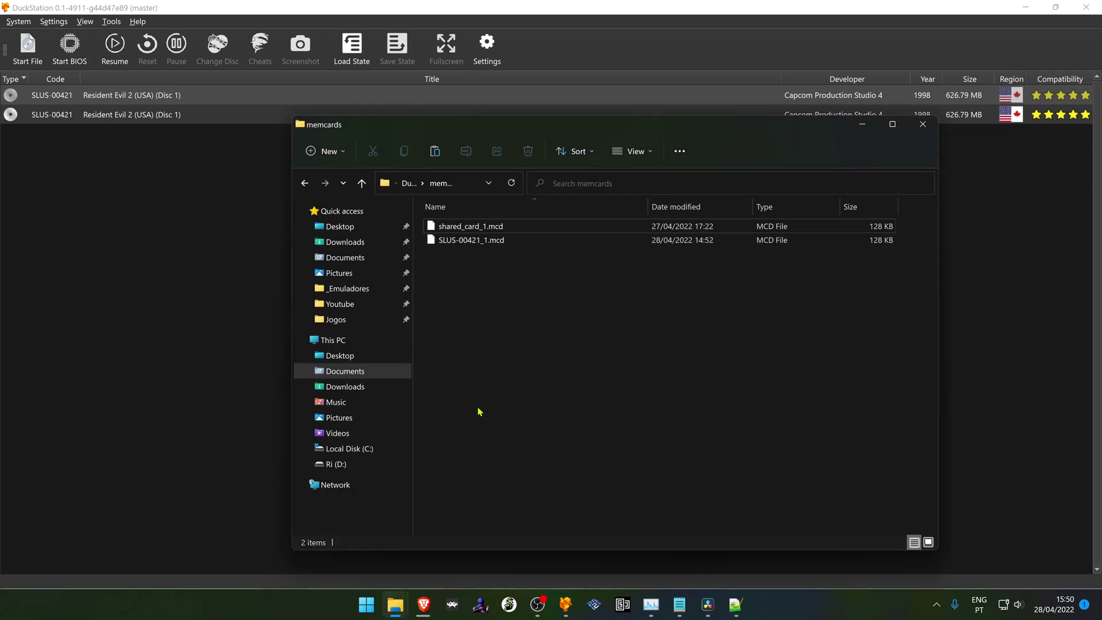
left_click(468, 552)
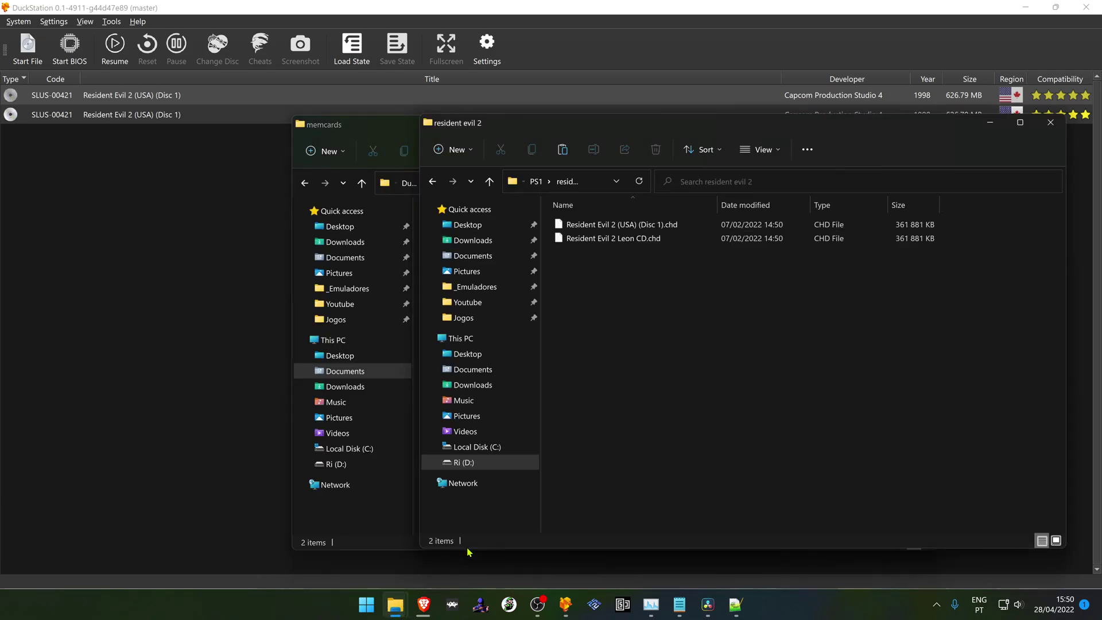
left_click(654, 243)
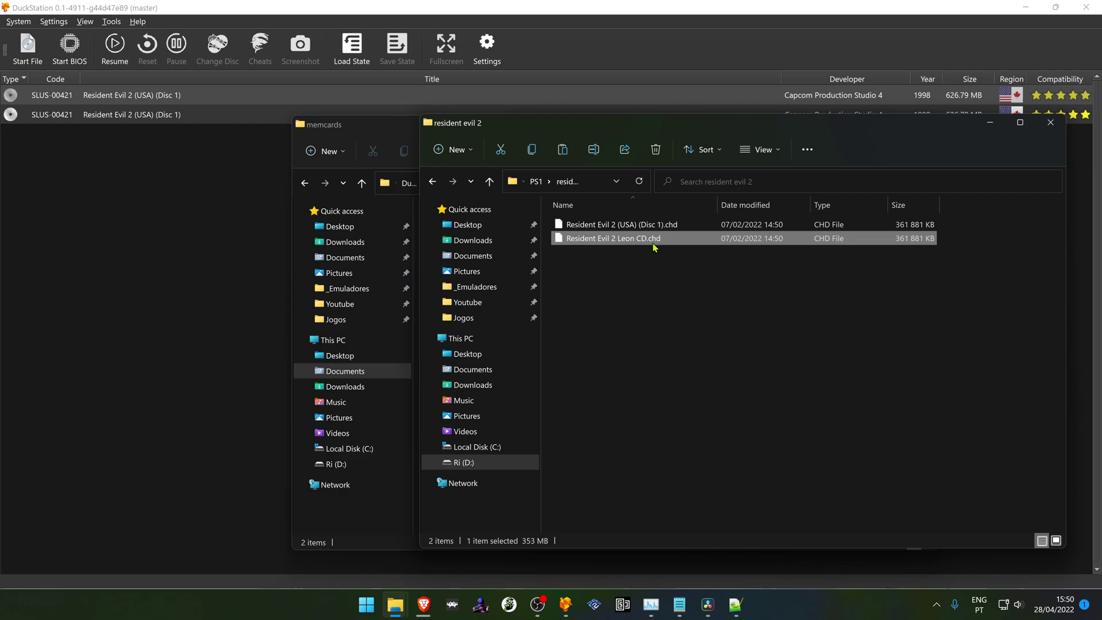
left_click(667, 347)
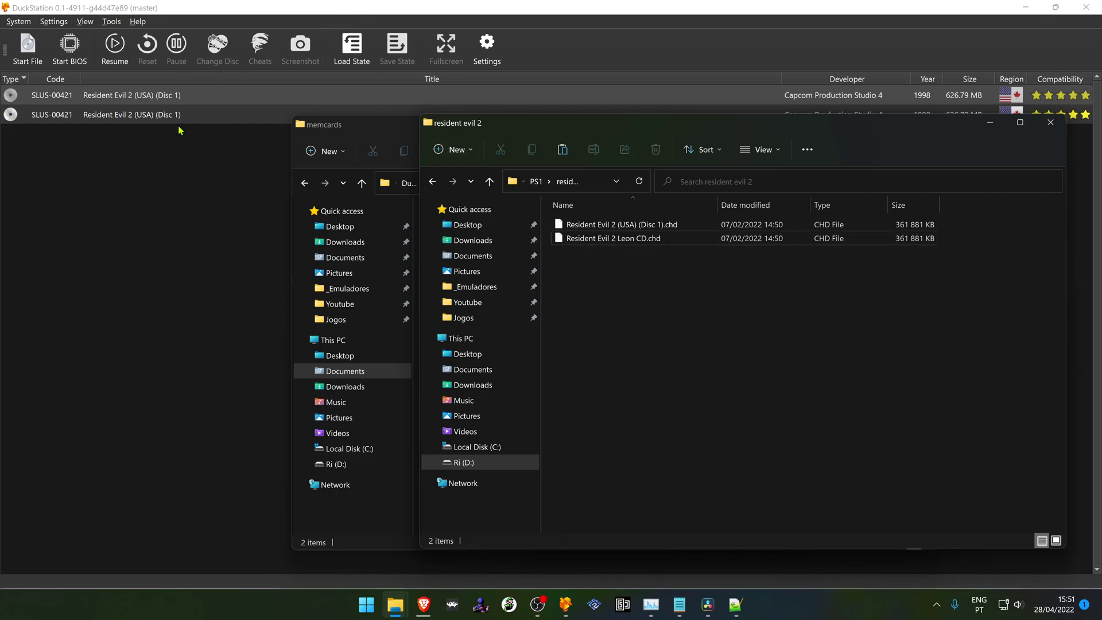
left_click(190, 241)
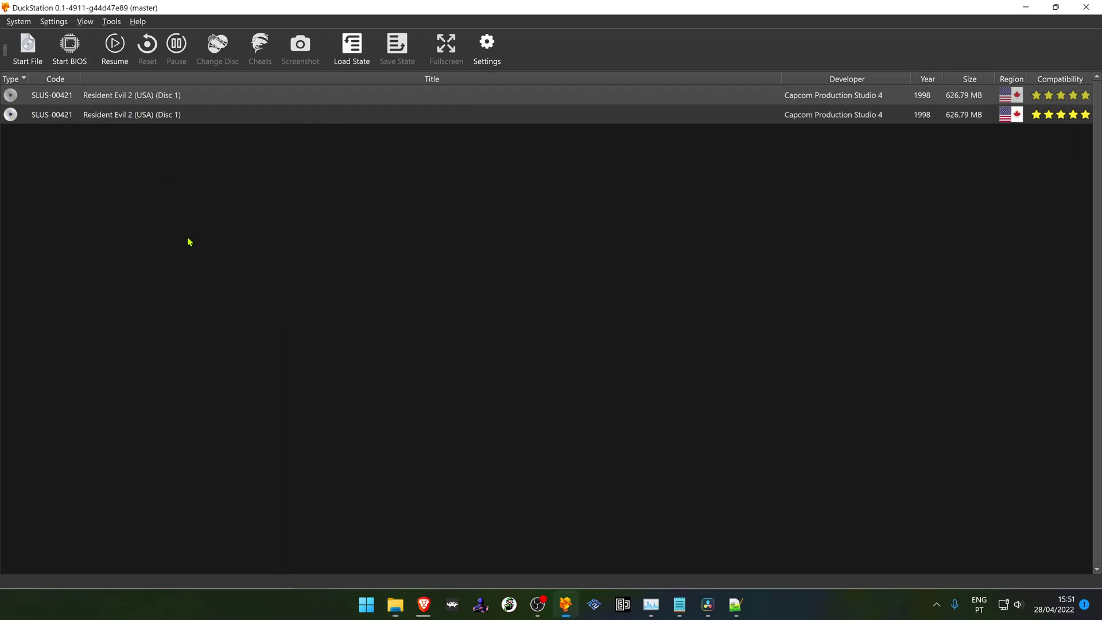
left_click(206, 114)
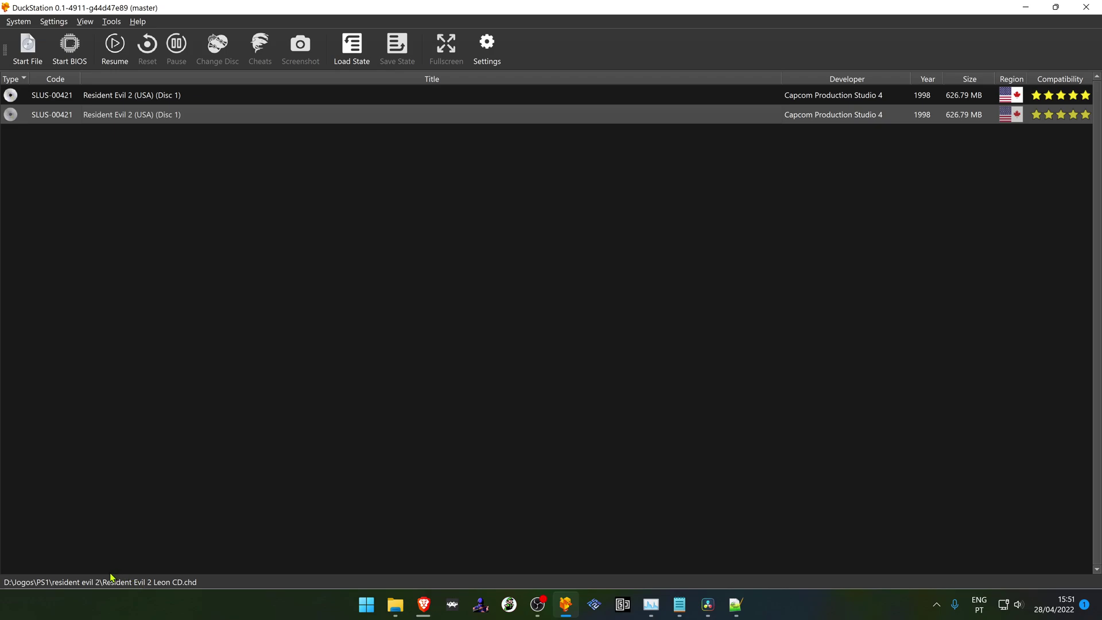
mouse_move(395, 604)
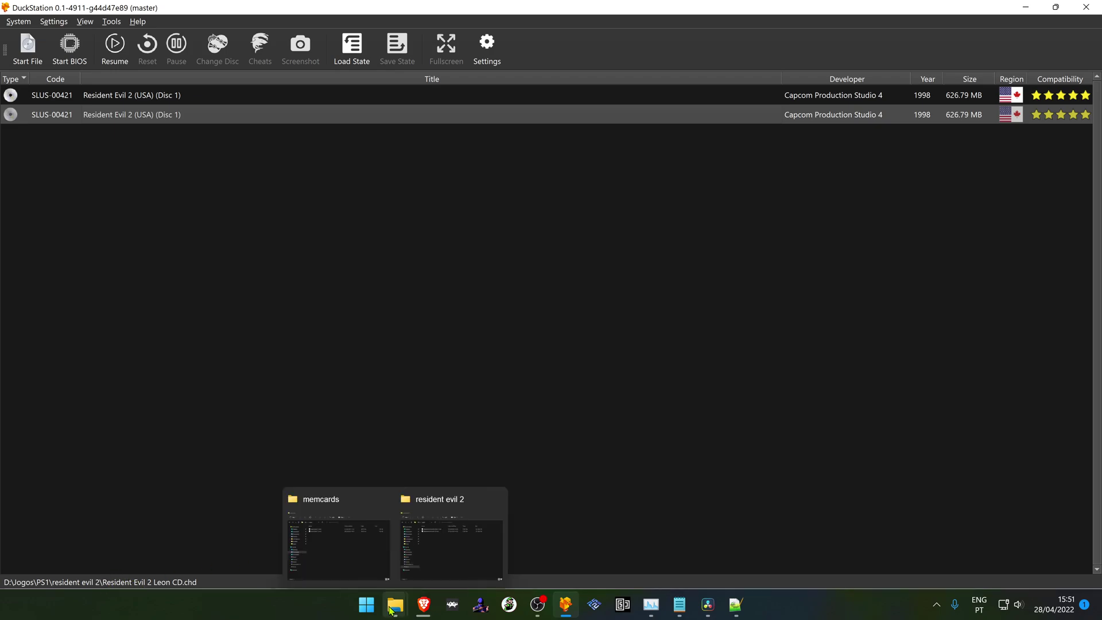
left_click(336, 537)
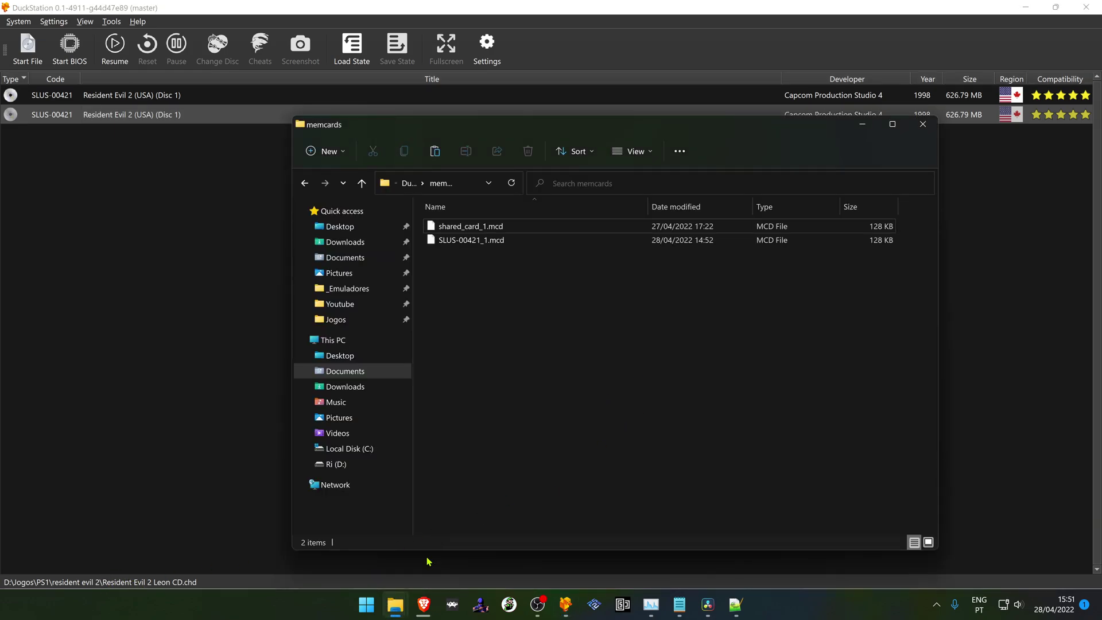
left_click(451, 534)
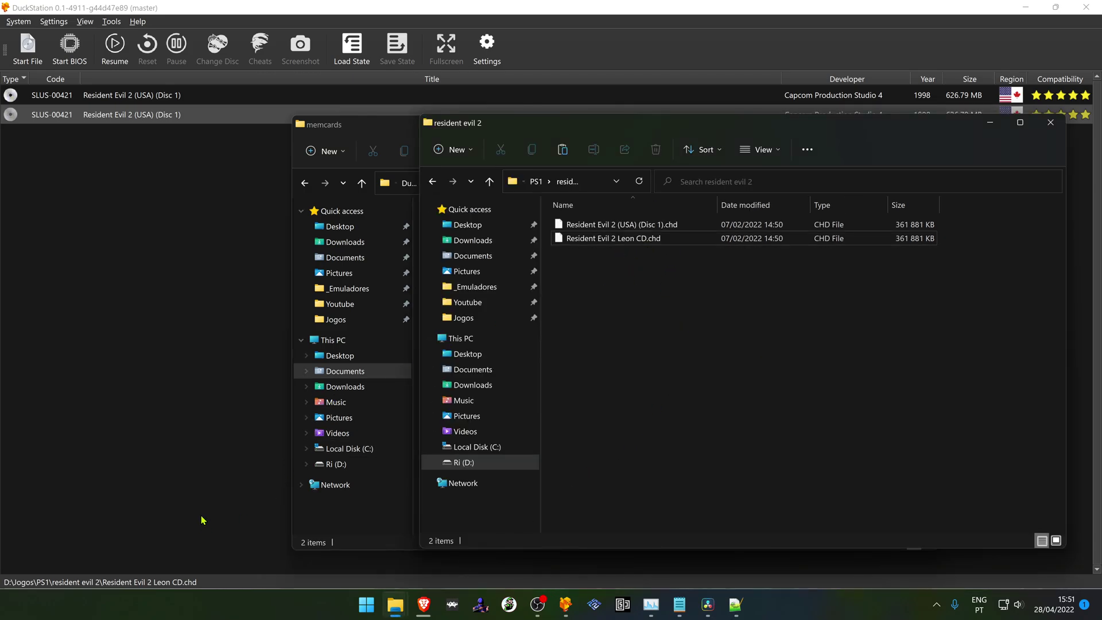
left_click(215, 275)
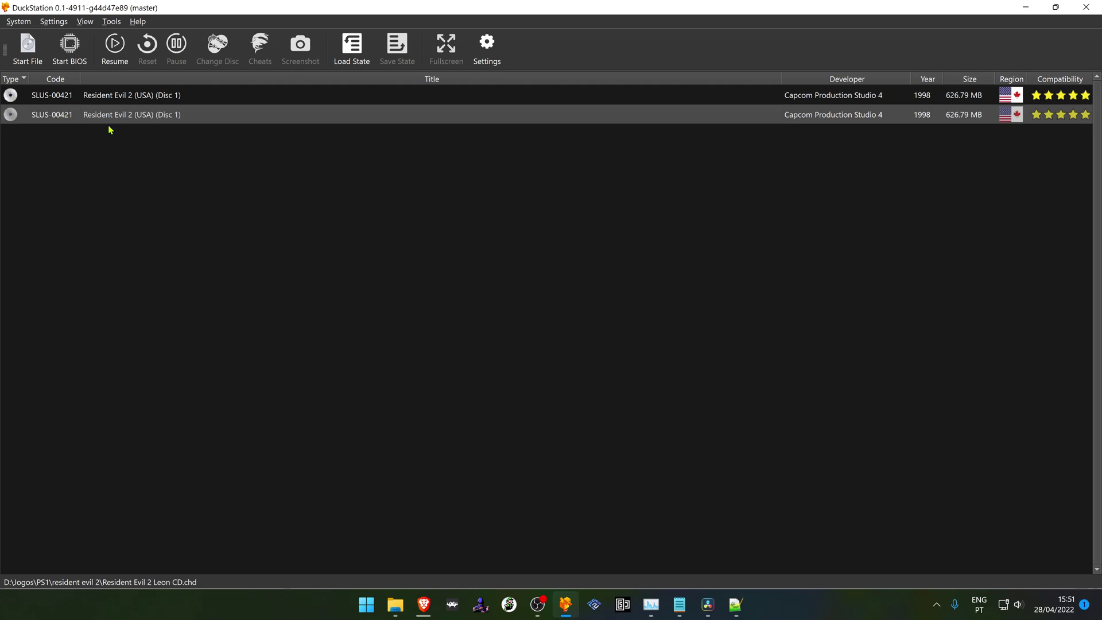
Step: Boot the second Resident Evil 2 entry and check the memcards folder for its new card
double_click(217, 119)
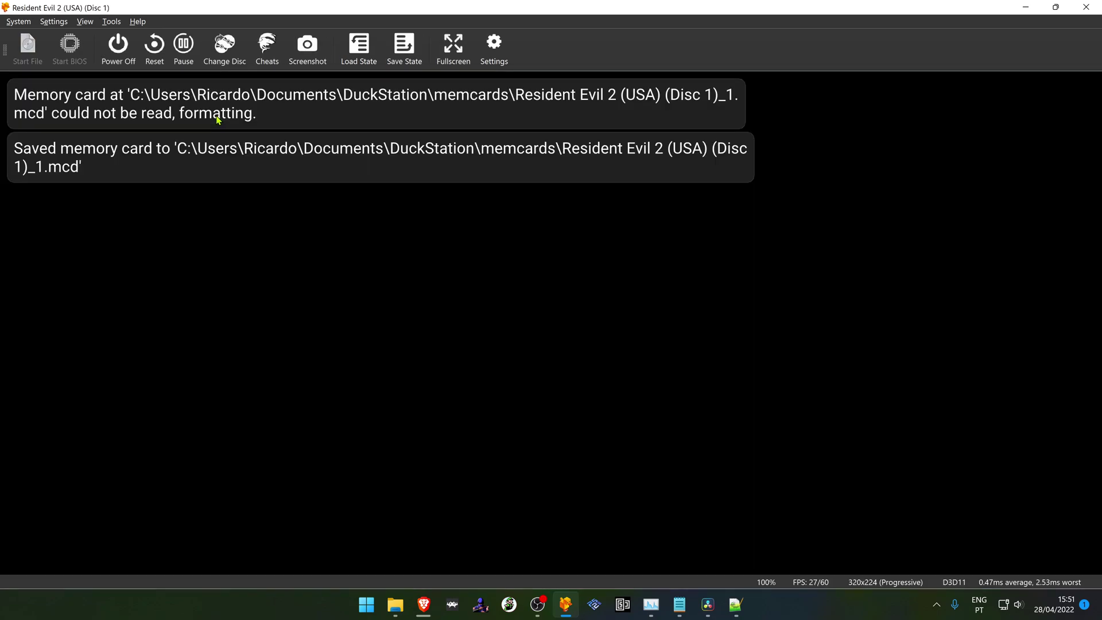
mouse_move(396, 603)
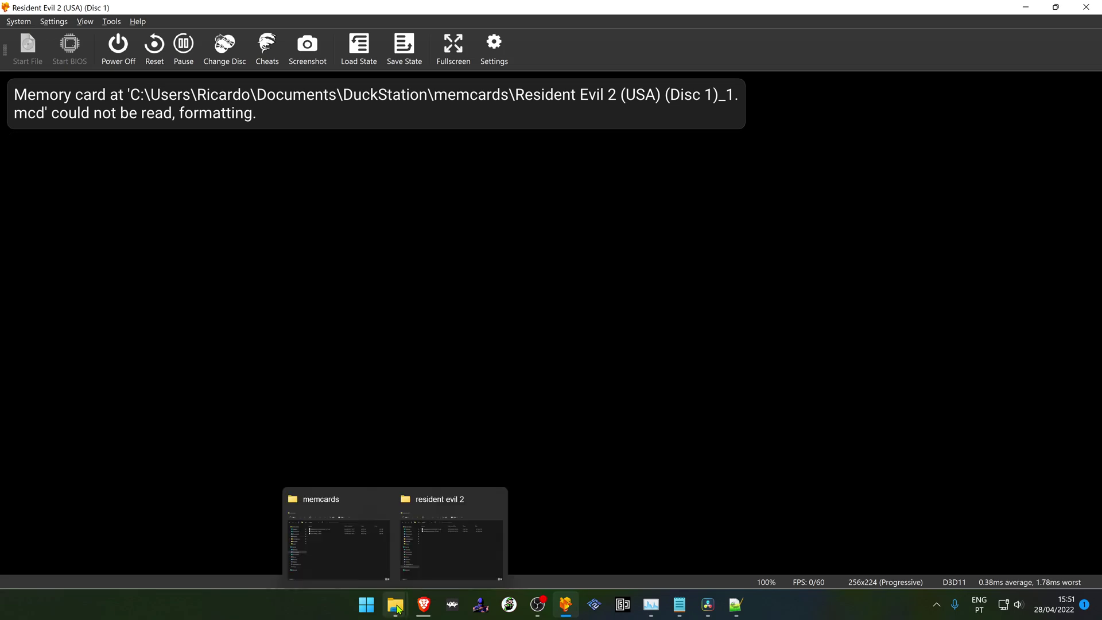
left_click(362, 562)
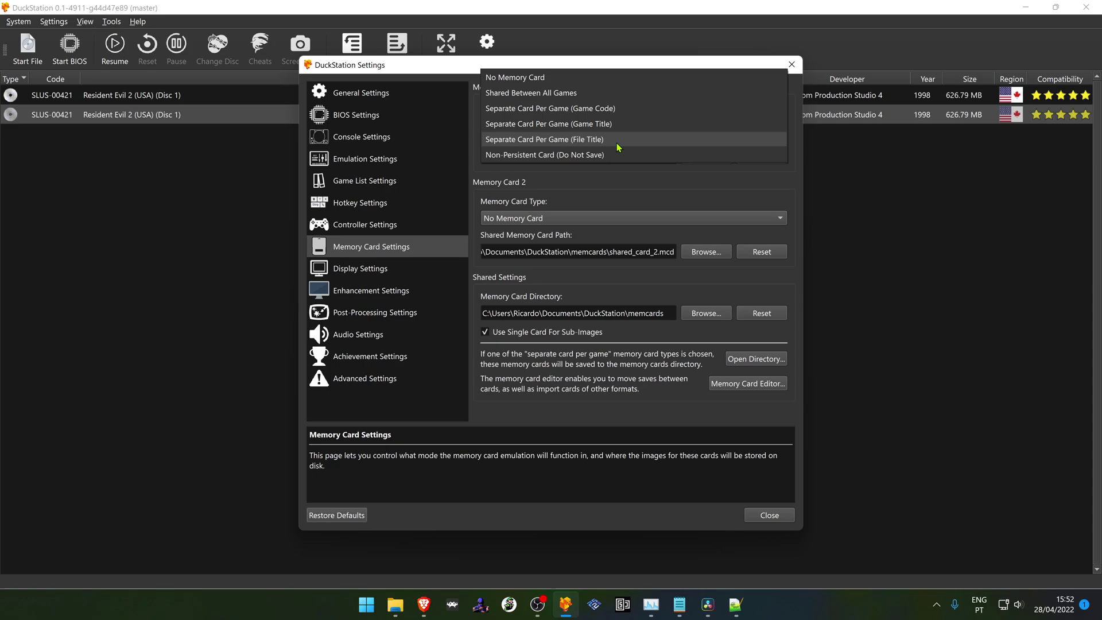
Step: Set Card 1 to Separate Card Per Game (File Title), review the Leon CD image, then close settings
left_click(617, 144)
mouse_move(395, 604)
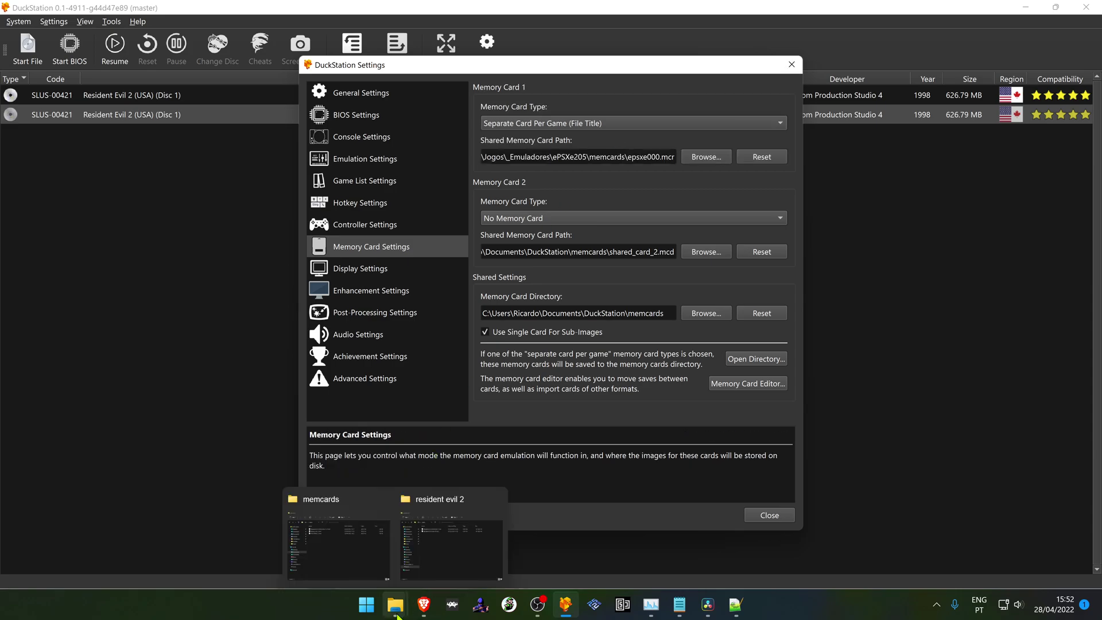
left_click(376, 568)
left_click(433, 569)
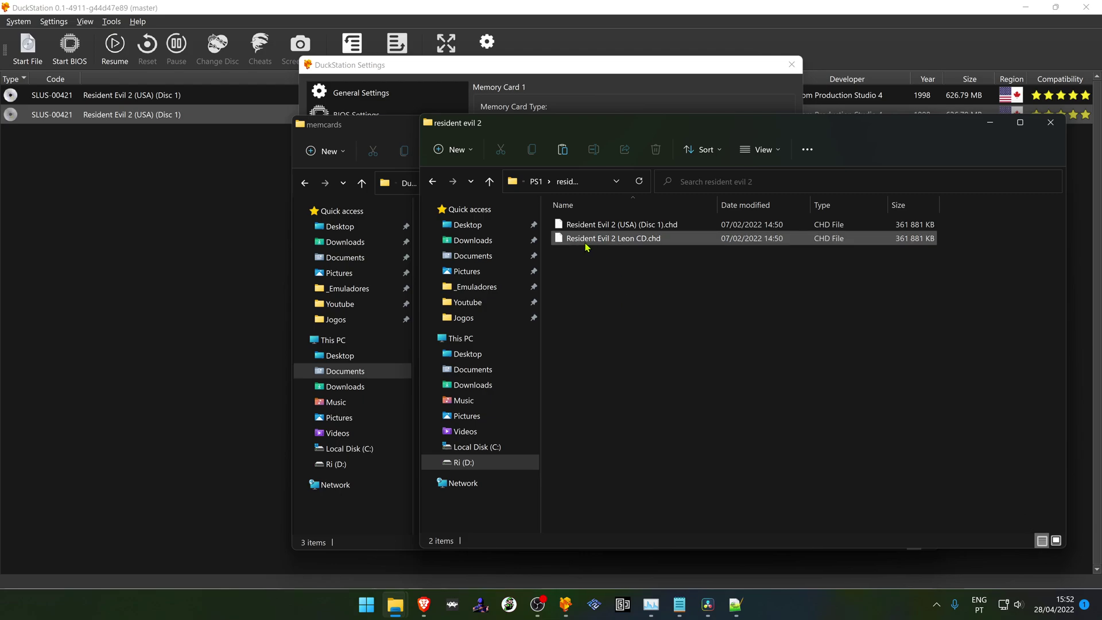
left_click(605, 244)
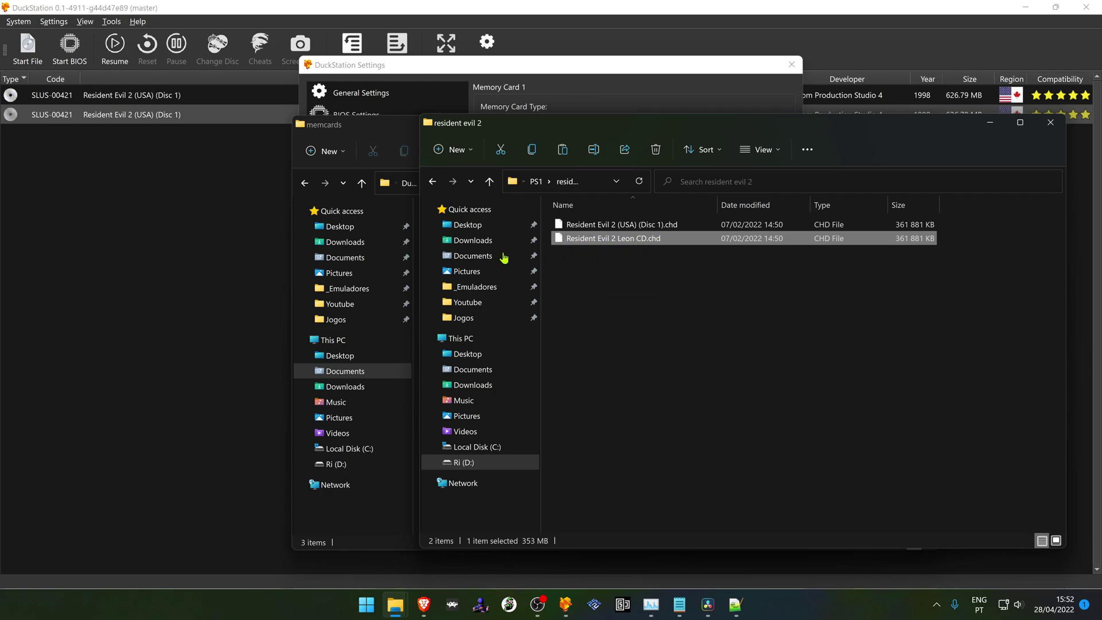
left_click(274, 6)
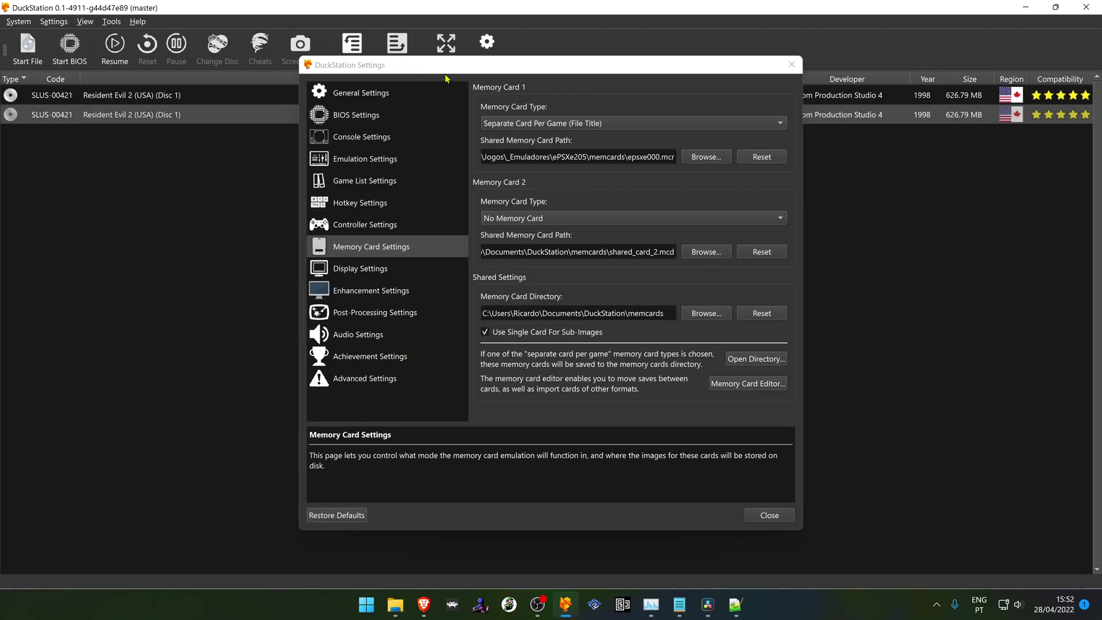
left_click(770, 515)
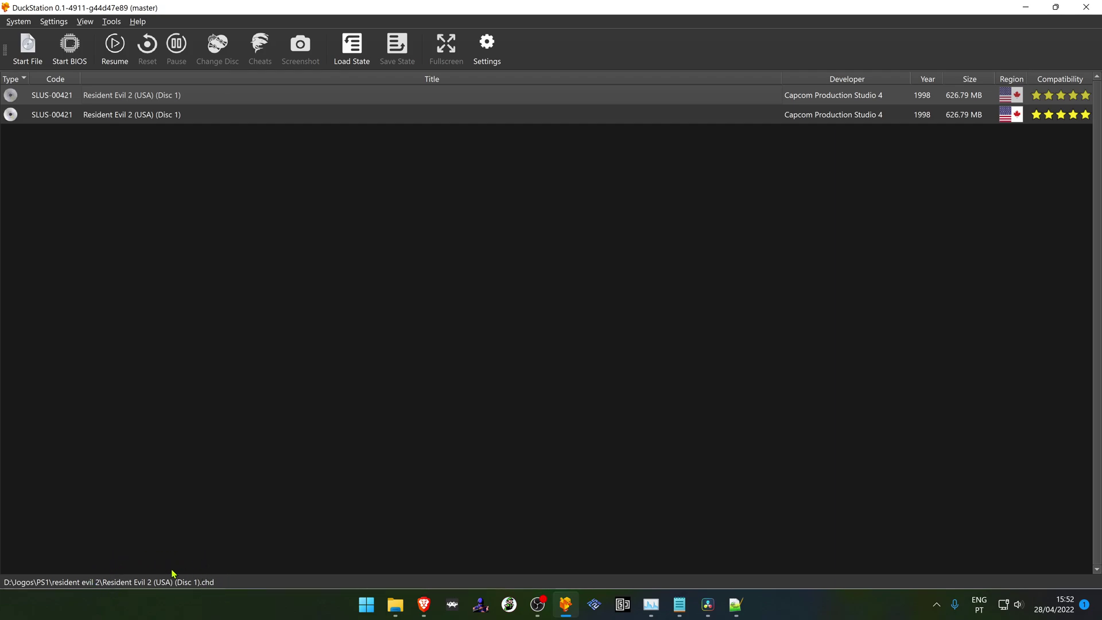
Step: Boot Resident Evil 2 Leon CD and view its new Leon CD_1.mcd card in memcards
left_click(238, 121)
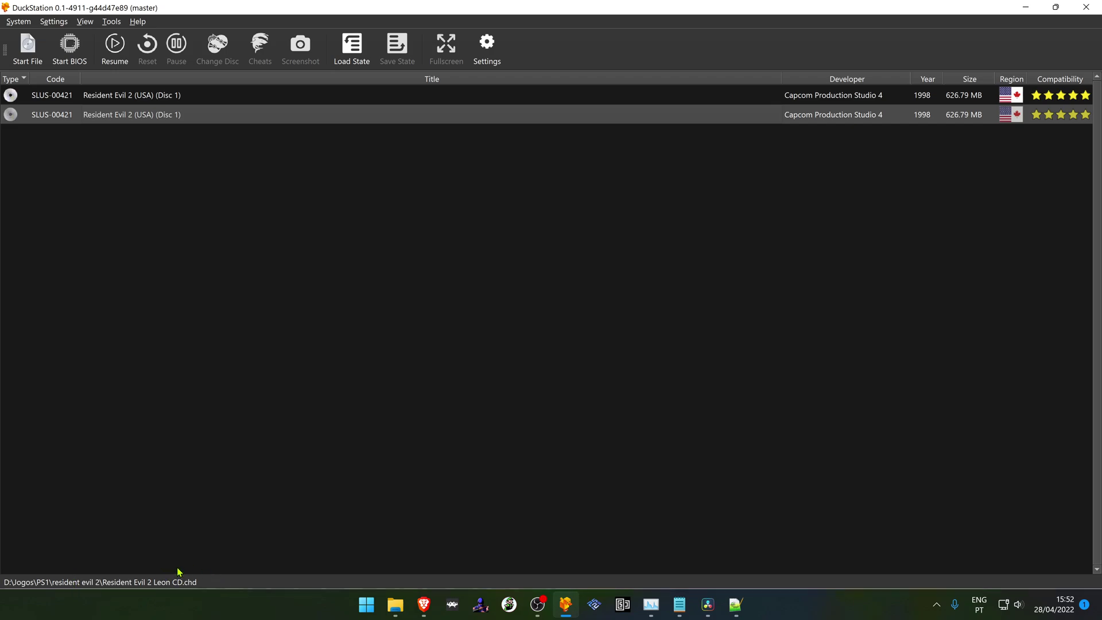
double_click(275, 122)
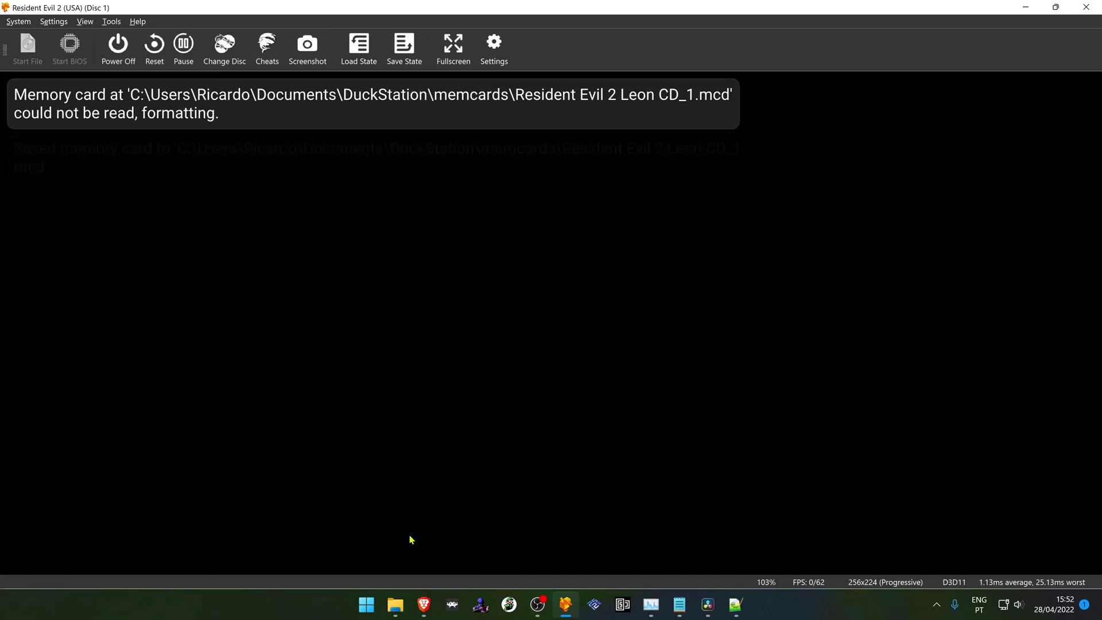
mouse_move(396, 604)
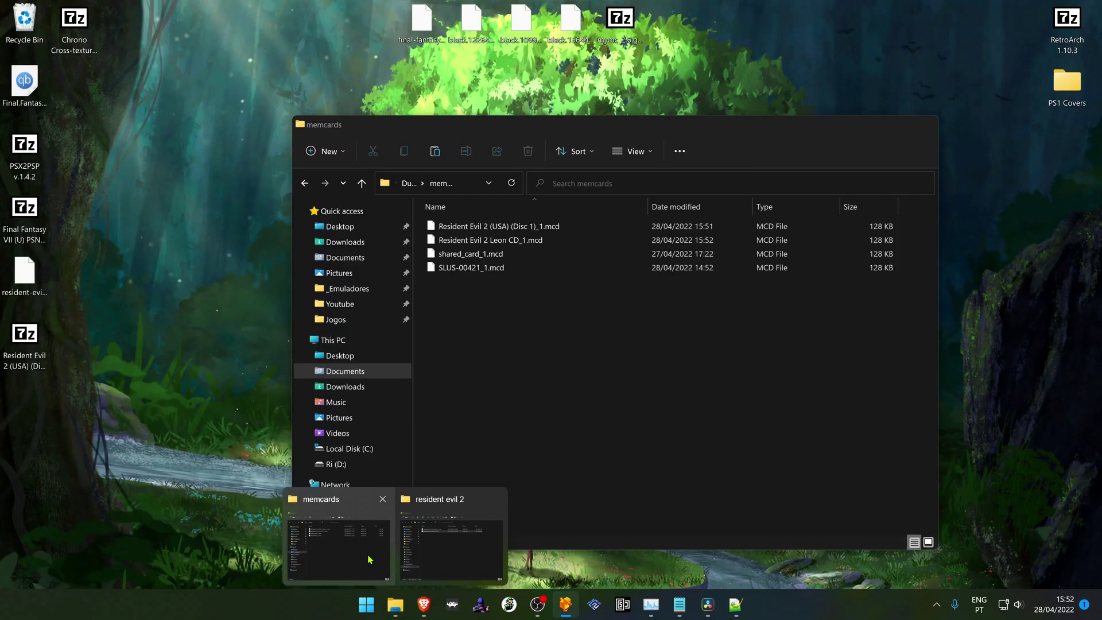
left_click(378, 576)
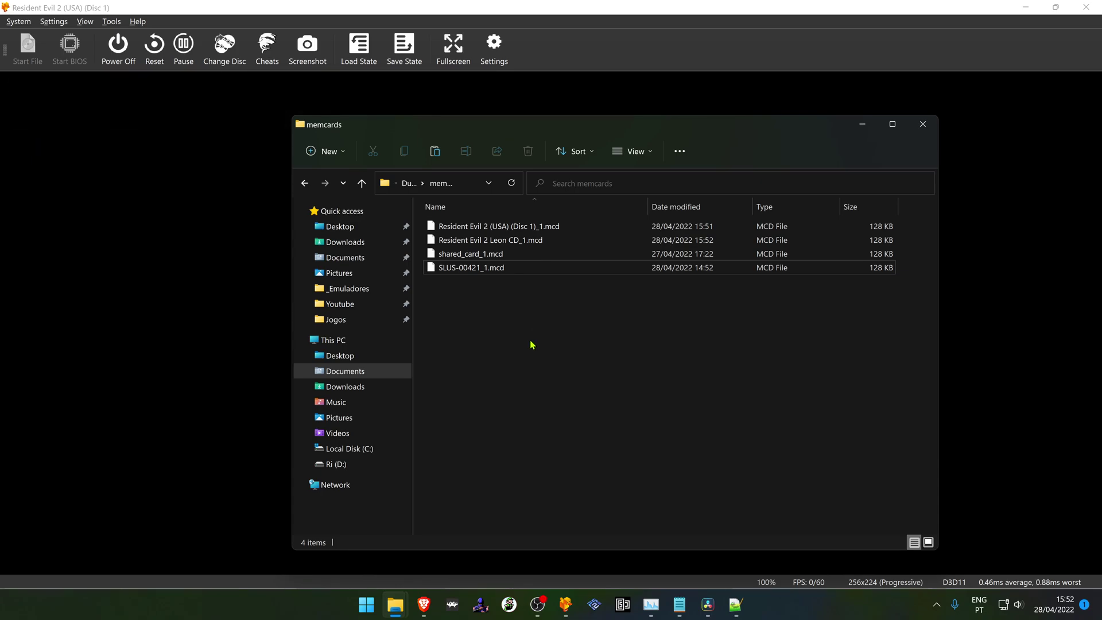
Step: Check the new Resident Evil 2 Leon CD_1.mcd card in memcards, then return to the running emulator
left_click(554, 241)
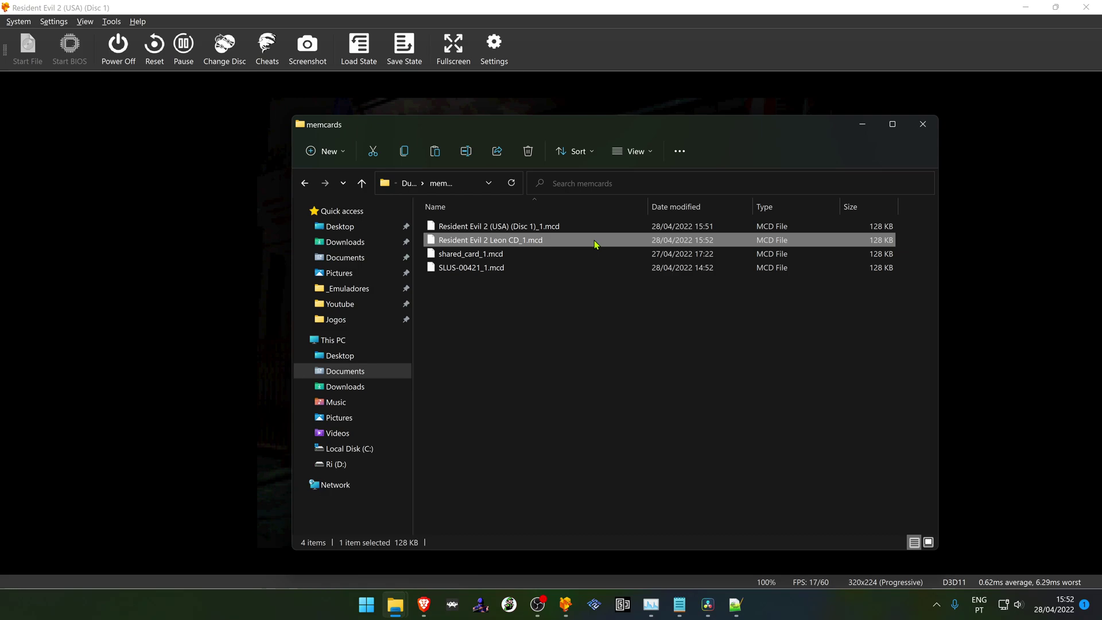
mouse_move(395, 604)
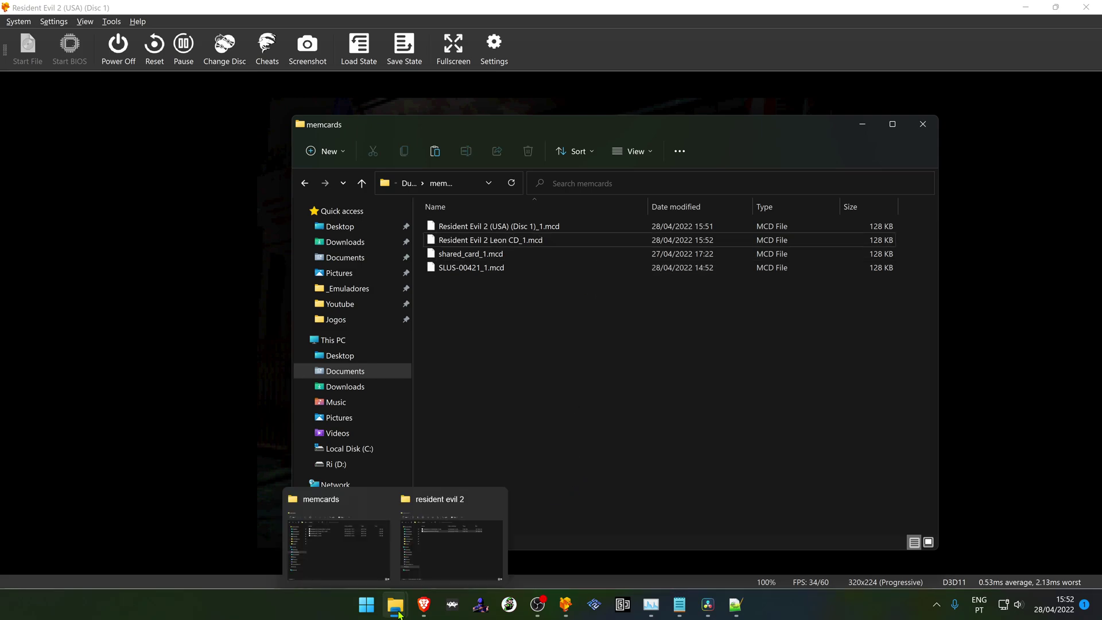
left_click(459, 520)
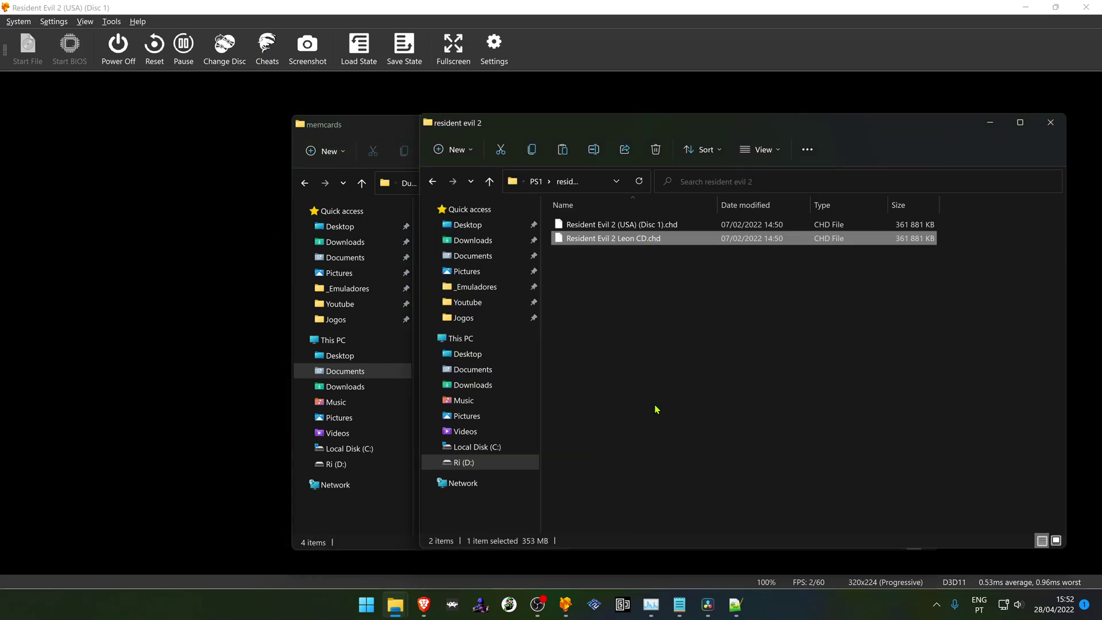
left_click(640, 6)
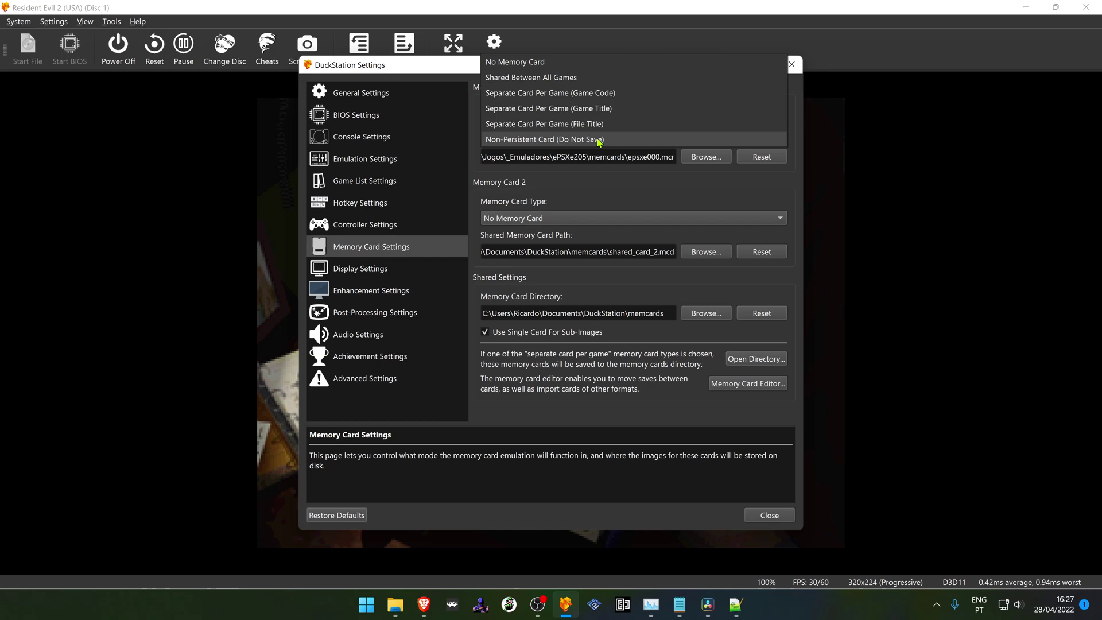
Step: Make Memory Card 1 Non-Persistent (Do Not Save), load the LeonA save from slot 1, then power off
left_click(598, 140)
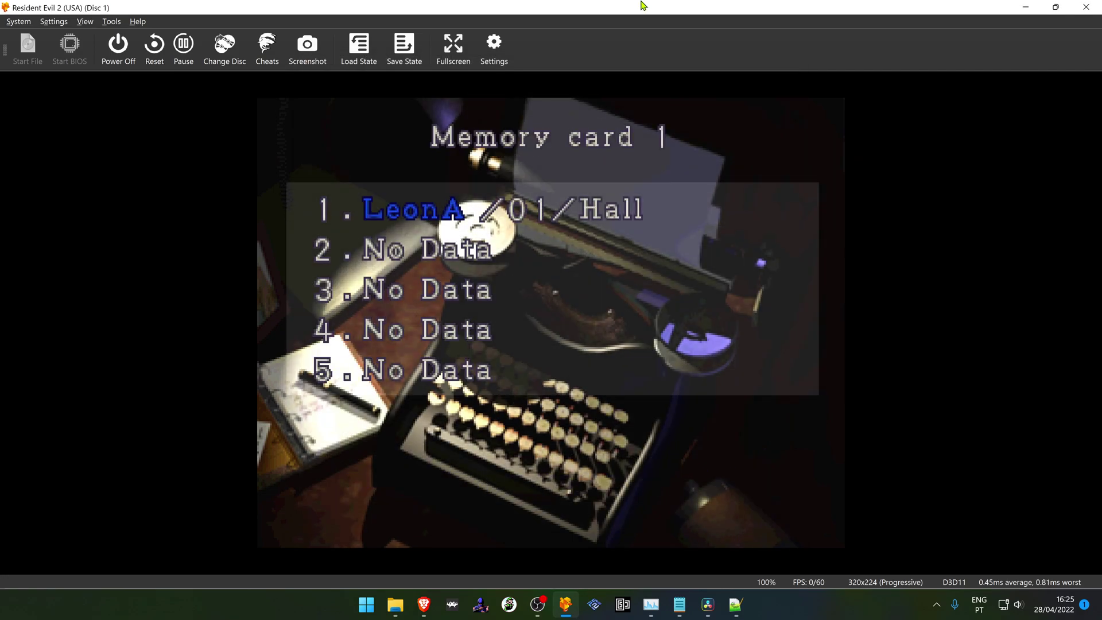
key("Return")
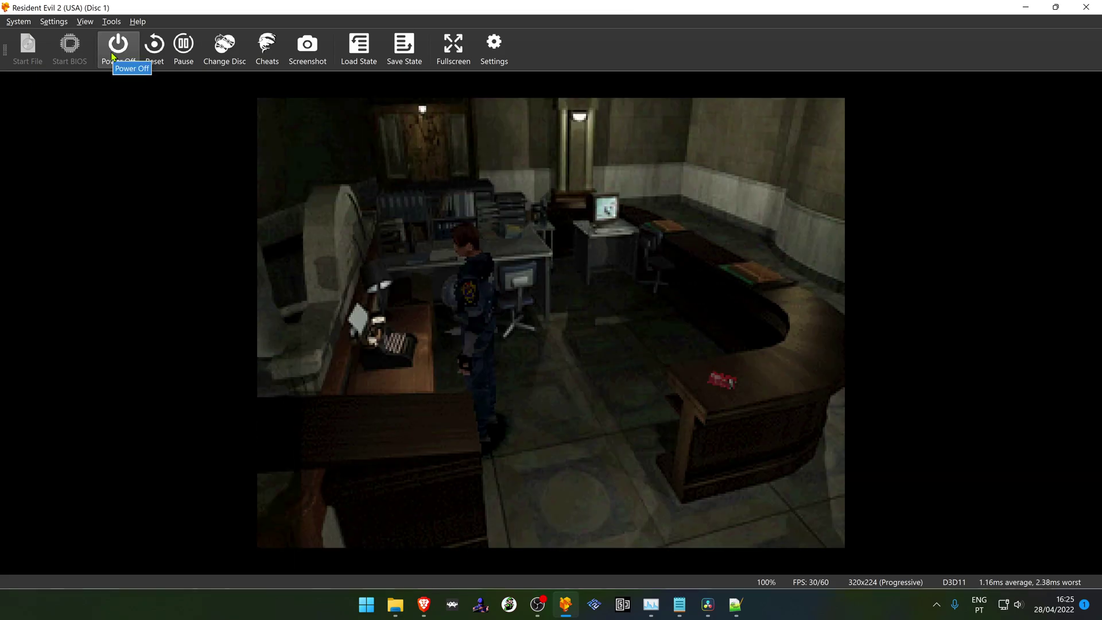
left_click(113, 56)
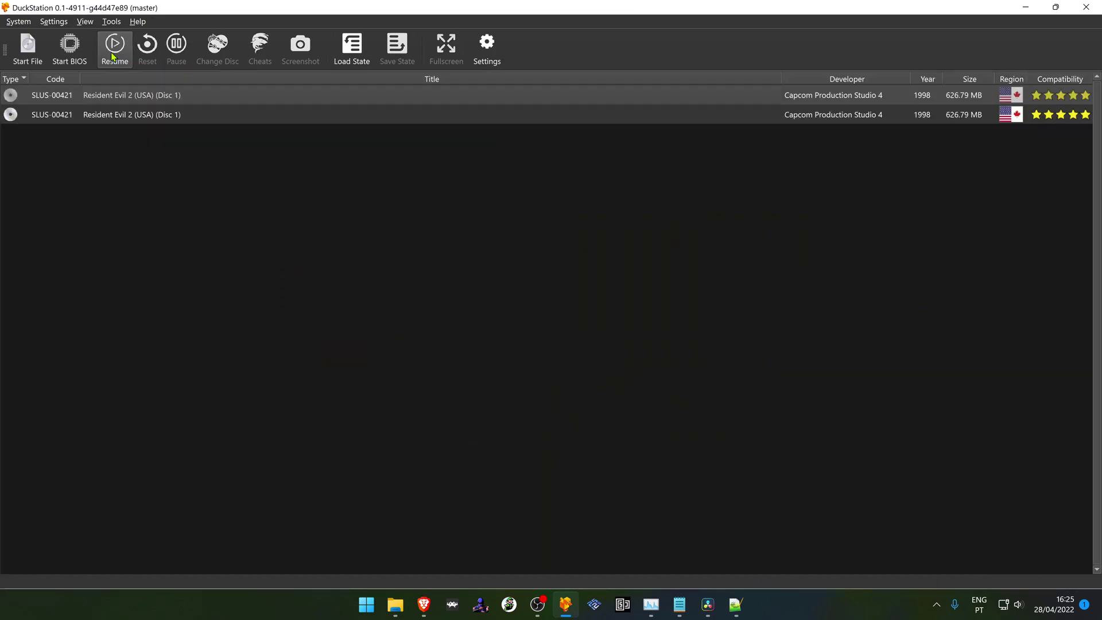
Step: Boot the first Resident Evil 2 entry from the game list
double_click(220, 98)
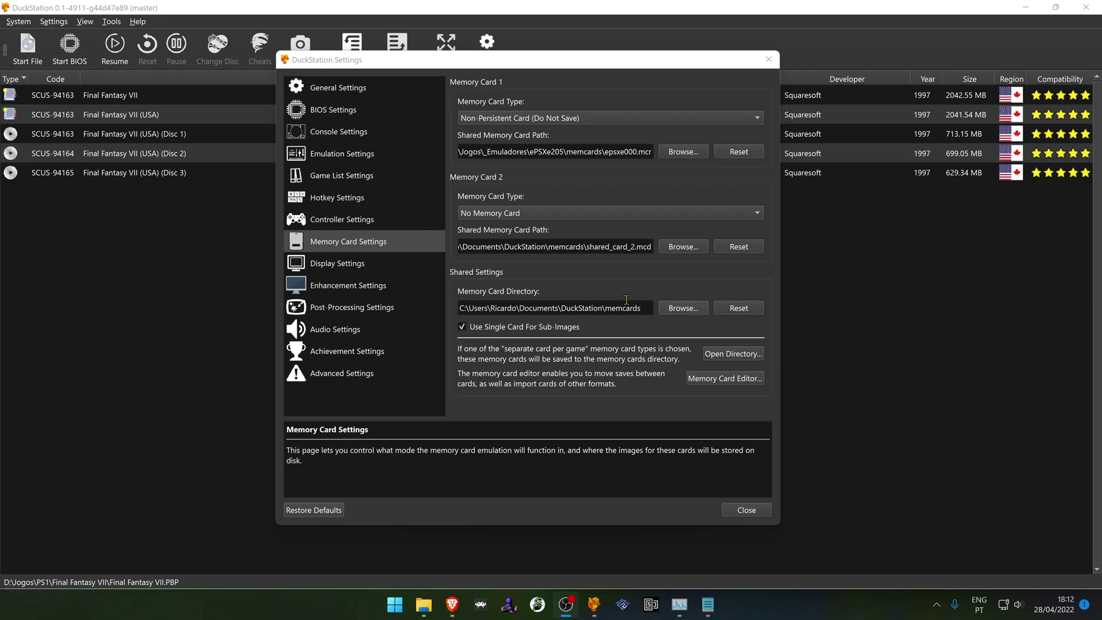
Step: Set the memory card directory to the Documents\DuckStation\memcards folder
left_click(683, 308)
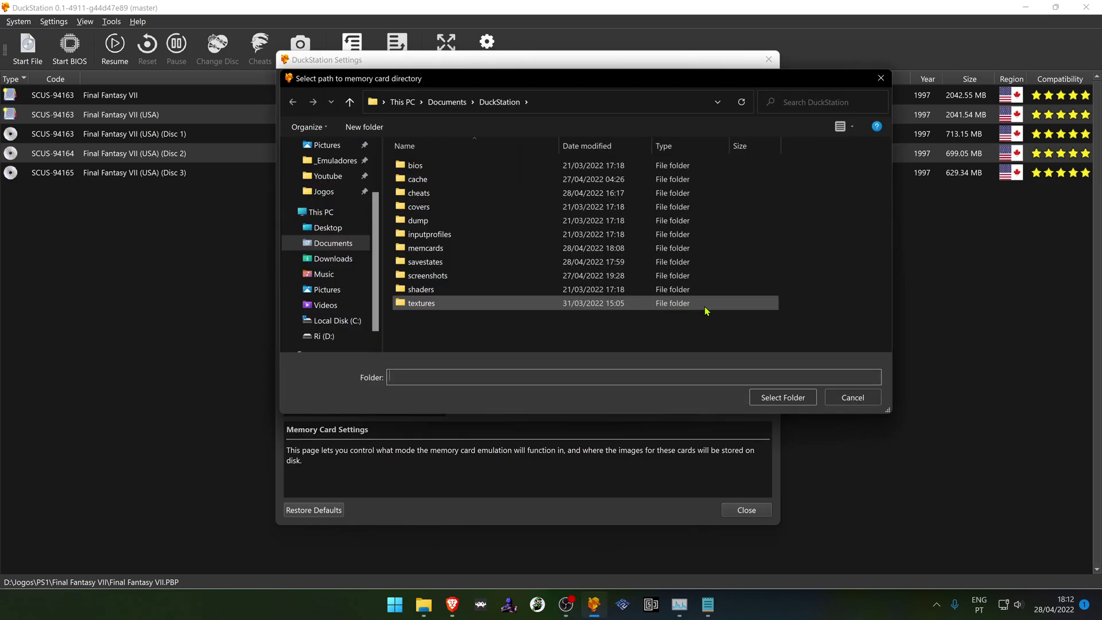
left_click(482, 248)
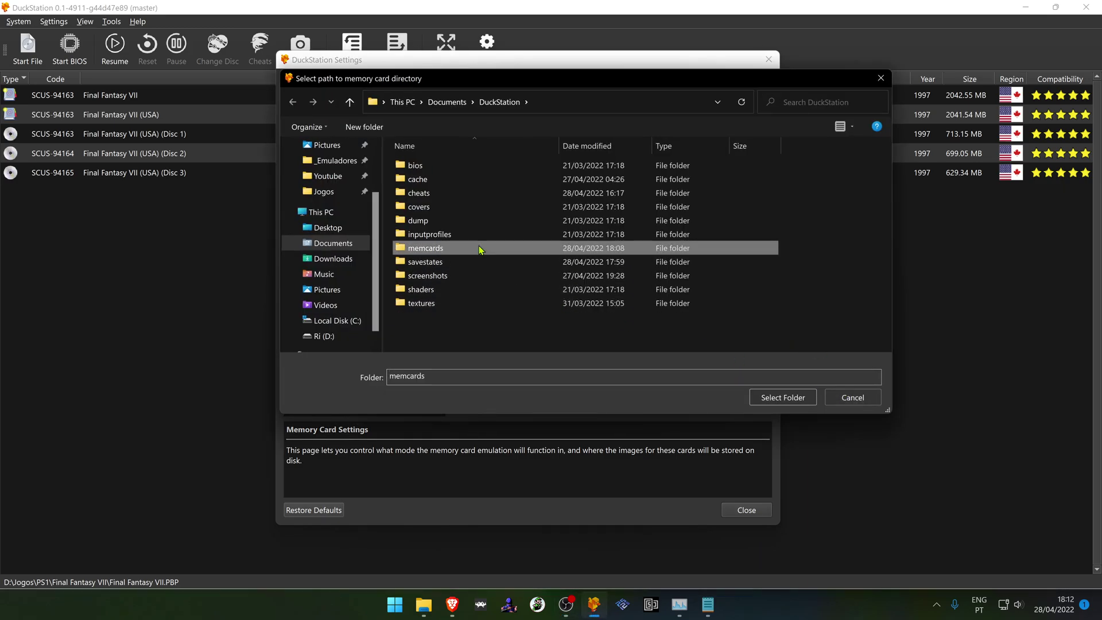
double_click(441, 253)
left_click(805, 398)
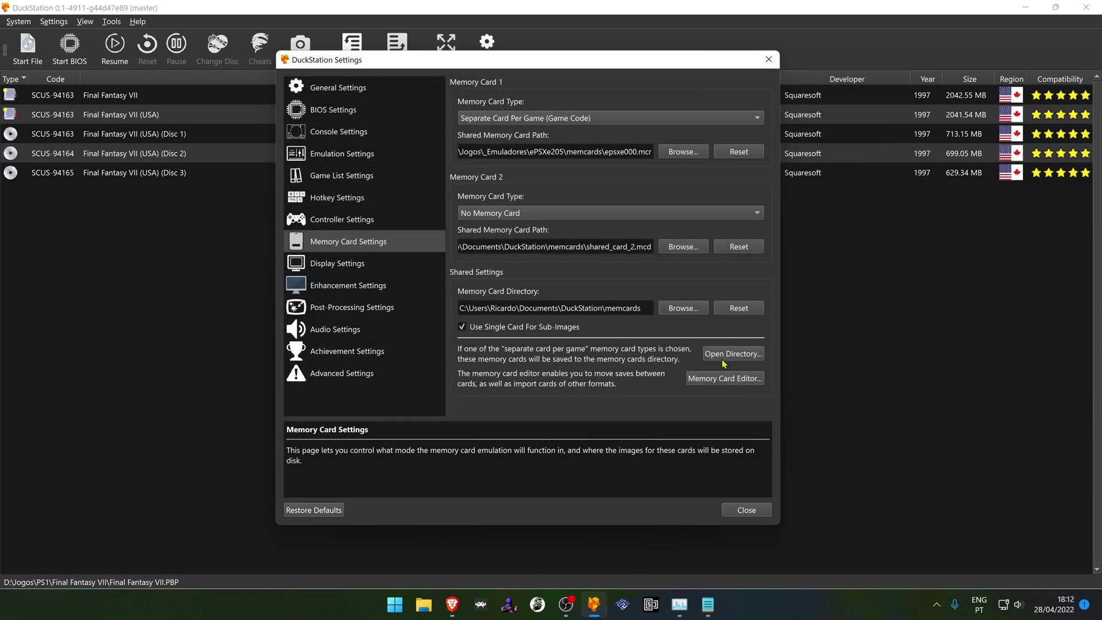
Step: Open the Memory Card Editor from the memory card settings
left_click(723, 381)
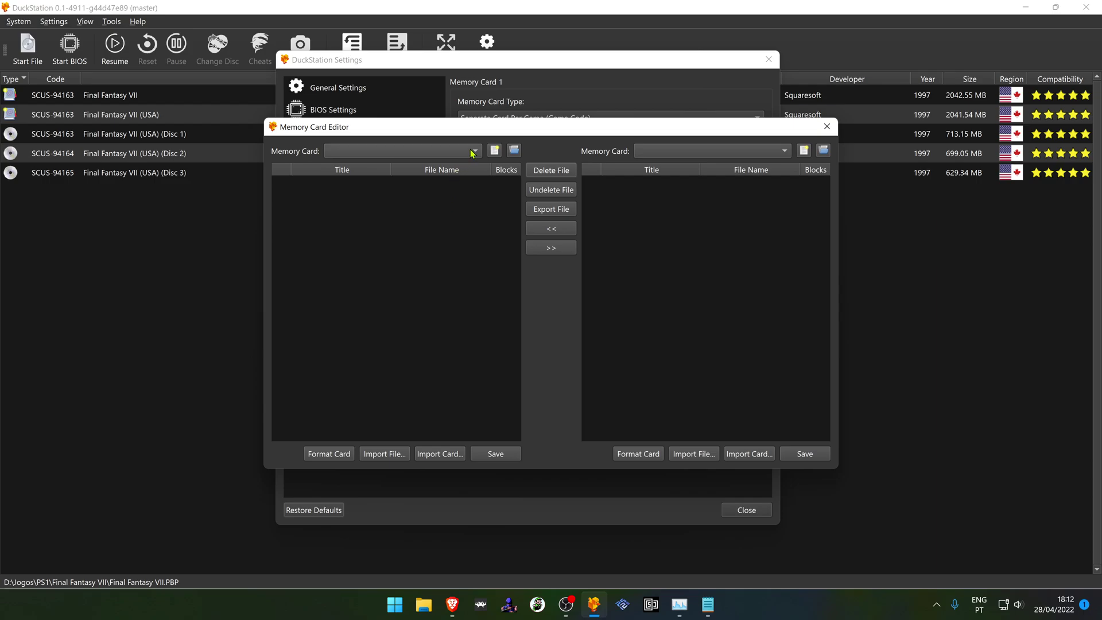